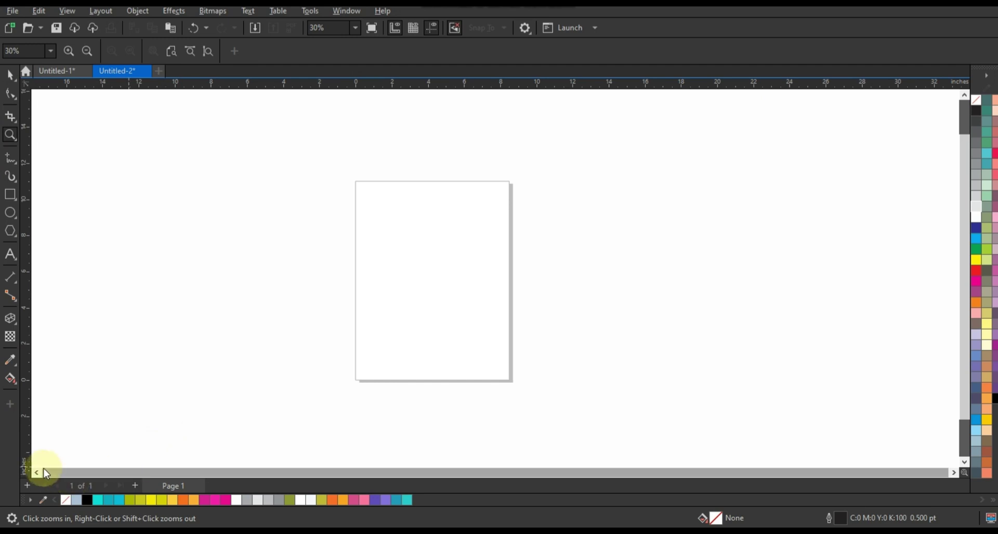
Draw a square about 7.1 inches wide on the empty area beside the page.
left_click(37, 472)
left_click_drag(167, 158, 784, 398)
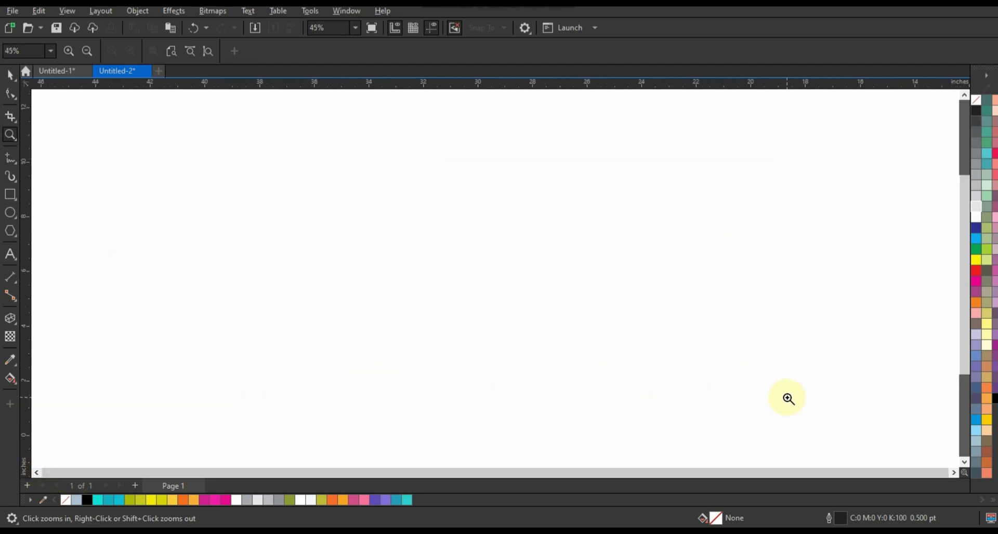
left_click(10, 195)
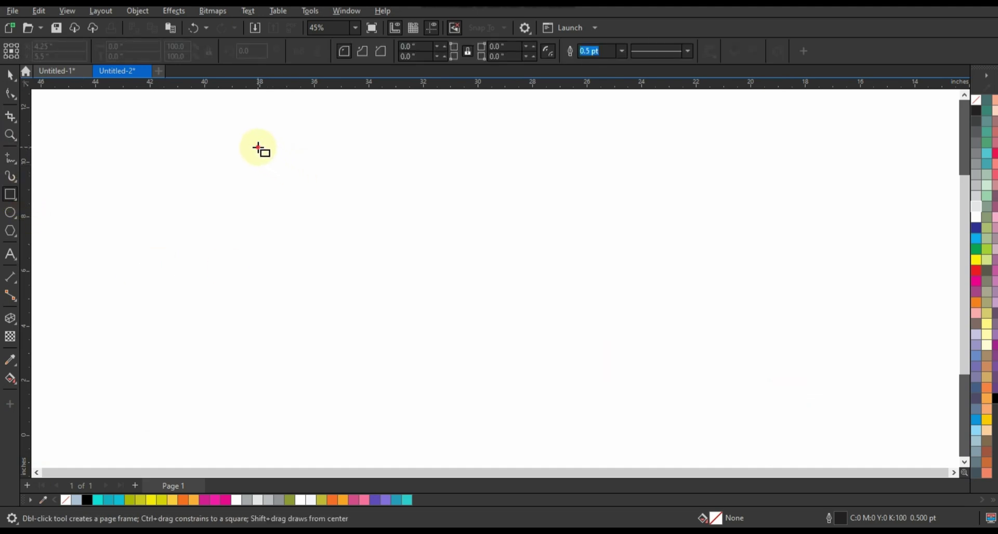
left_click_drag(258, 147, 374, 345)
Set the square's outline width to 3.0 pt.
left_click(10, 135)
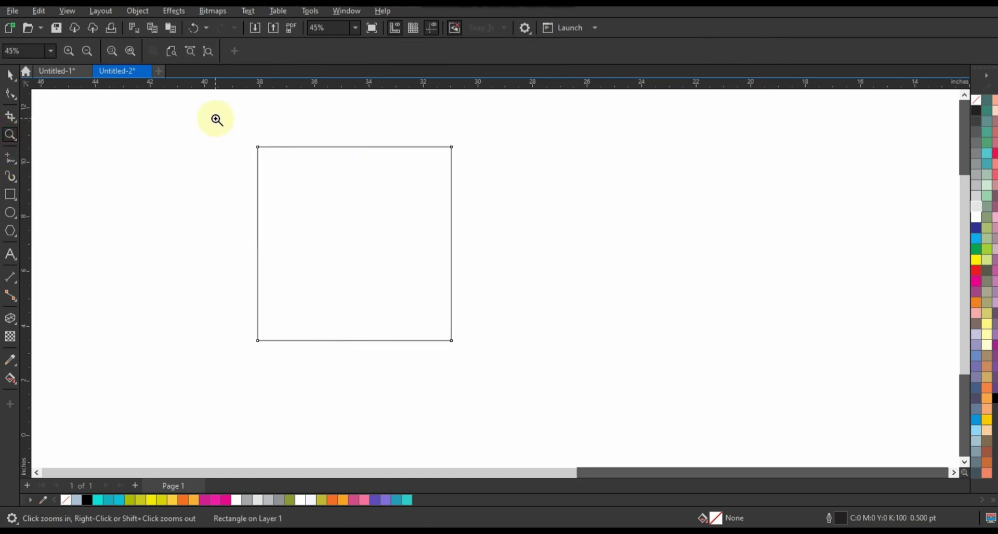
left_click_drag(217, 119, 541, 380)
left_click(10, 75)
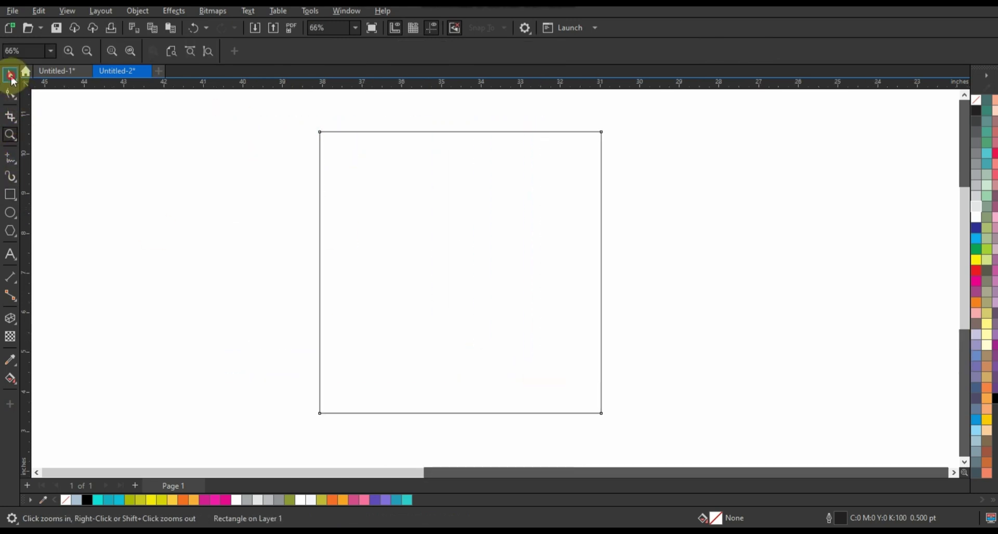
left_click(621, 50)
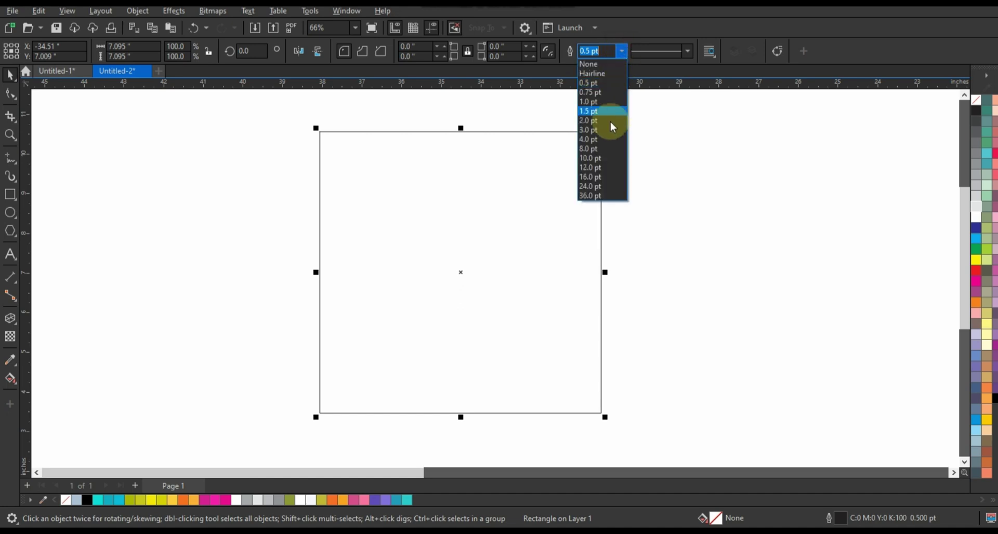
left_click(598, 130)
Round all four corners of the square to a radius of about 0.65 inches.
left_click(10, 94)
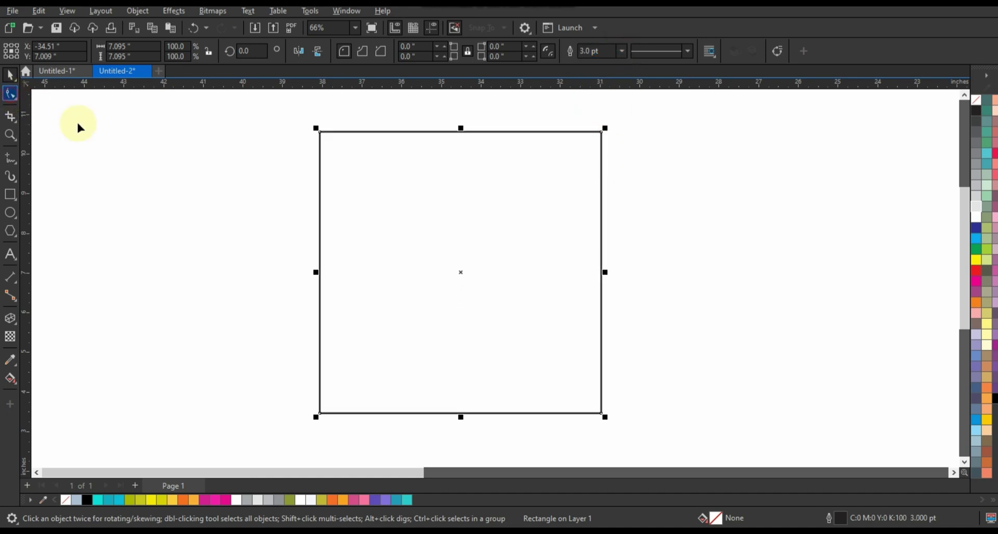
left_click_drag(319, 136, 314, 163)
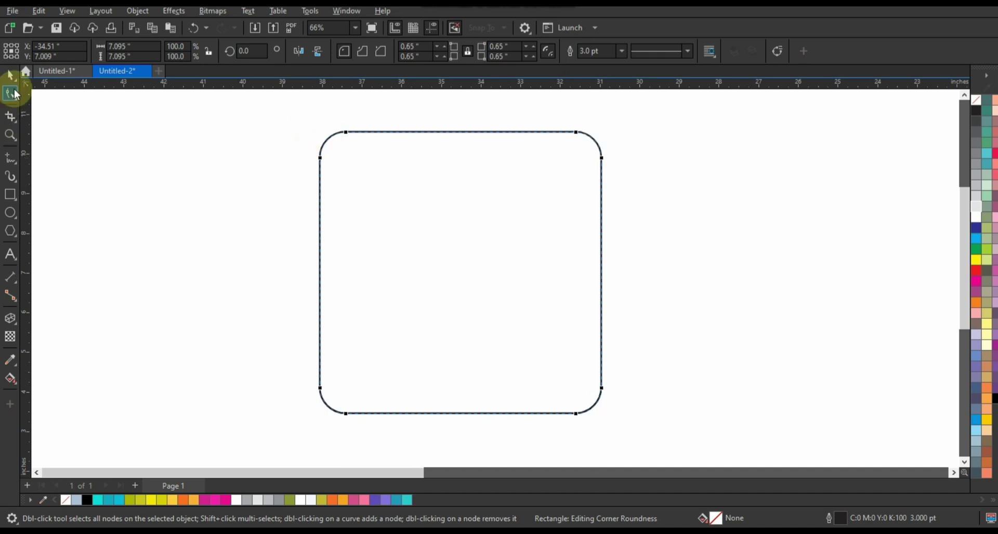
left_click(10, 74)
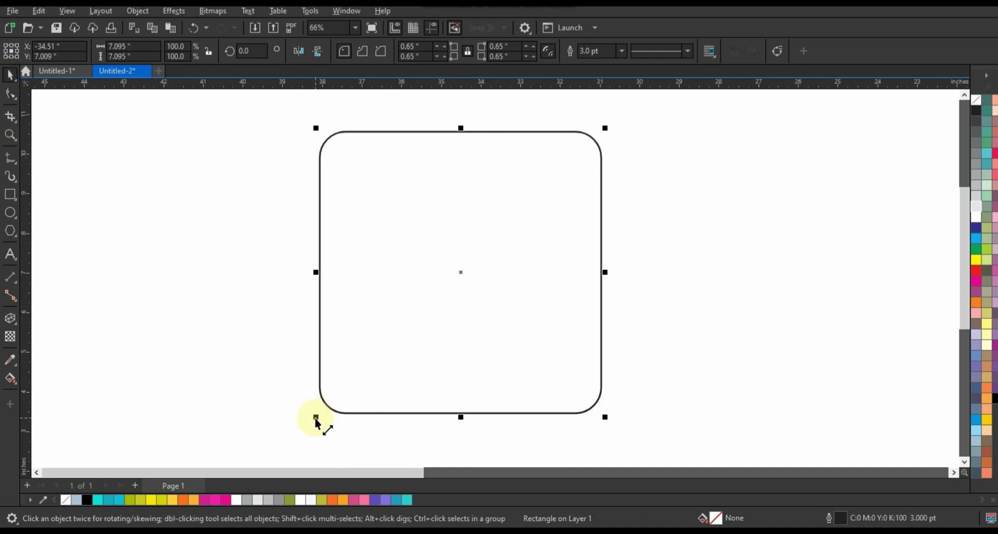
Make a half-size copy of the rounded square, about 3.54 inches wide, aligned to the large square's upper-right corner.
left_click_drag(315, 418, 457, 318)
left_click(600, 322, "shift")
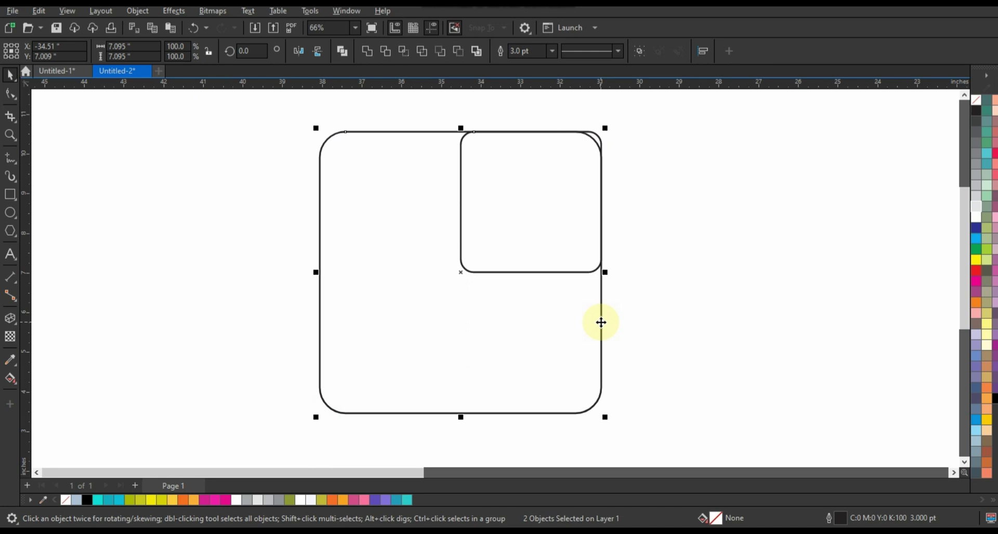
key("l")
key("r")
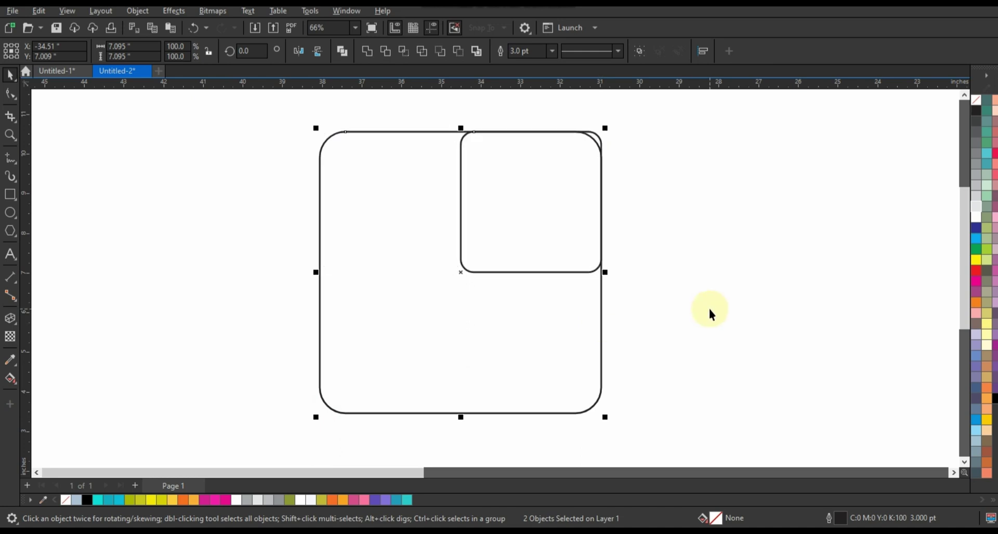
left_click(710, 310)
left_click(534, 214)
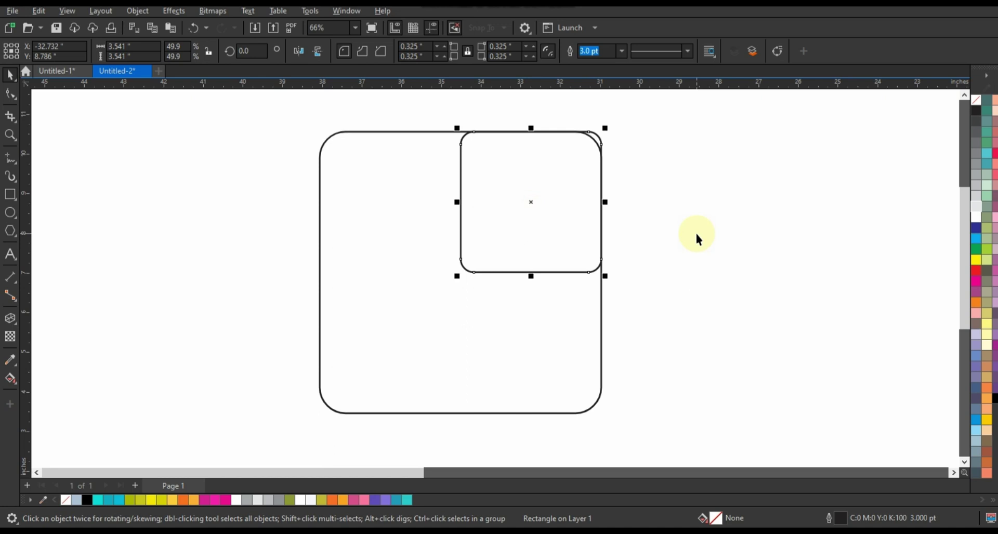
Add a one-step outside contour to the small square with an offset of about 0.28 inches.
left_click(11, 136)
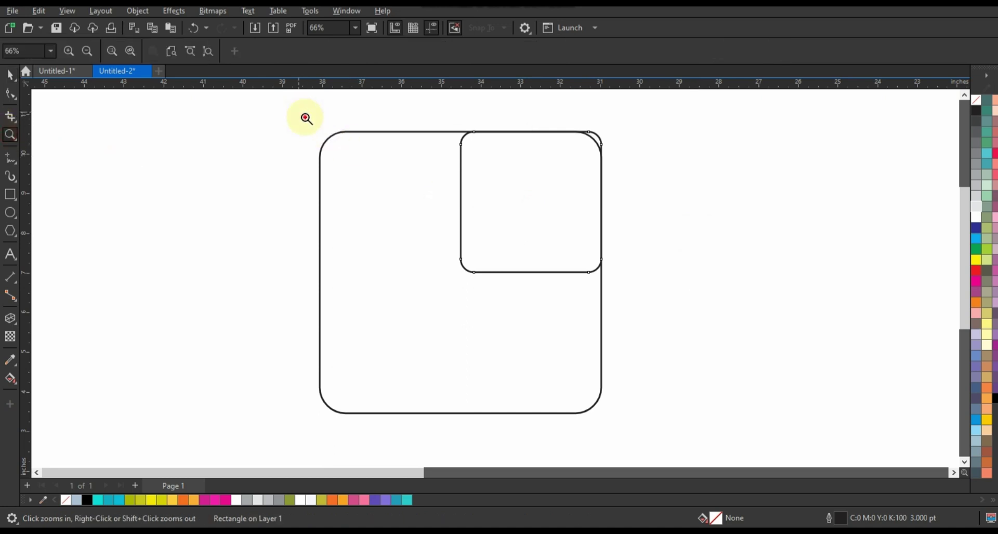
left_click_drag(304, 113, 697, 425)
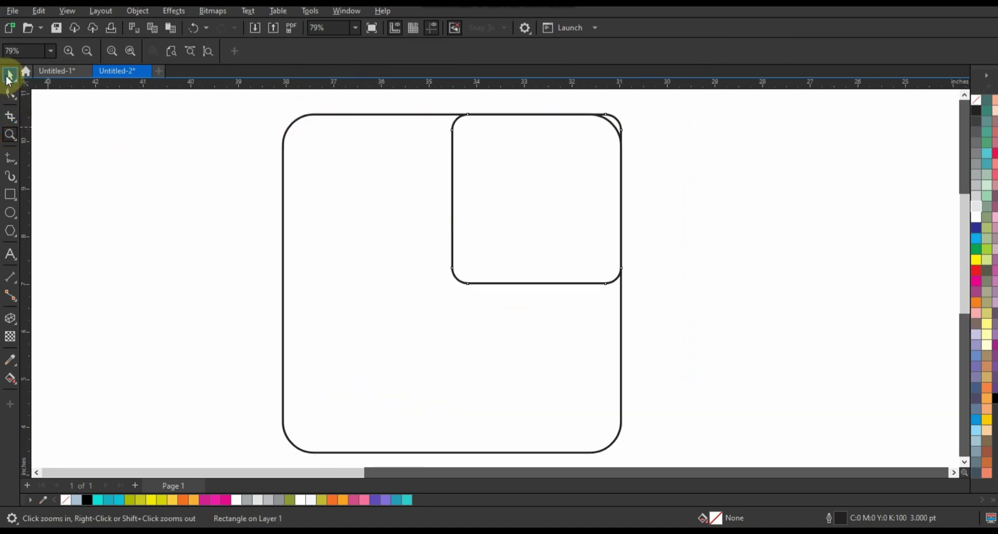
left_click(8, 75)
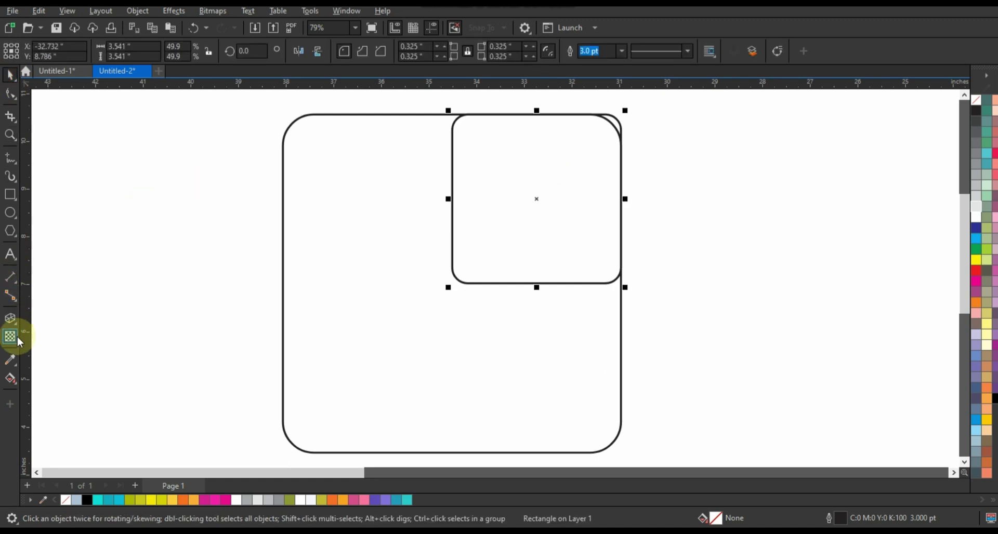
left_click(14, 321)
left_click(51, 335)
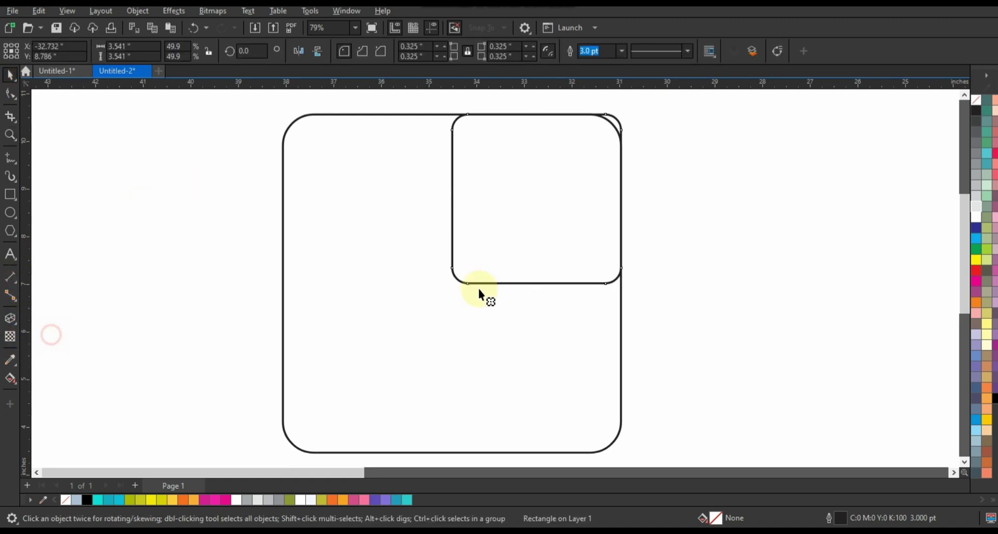
left_click_drag(457, 283, 450, 298)
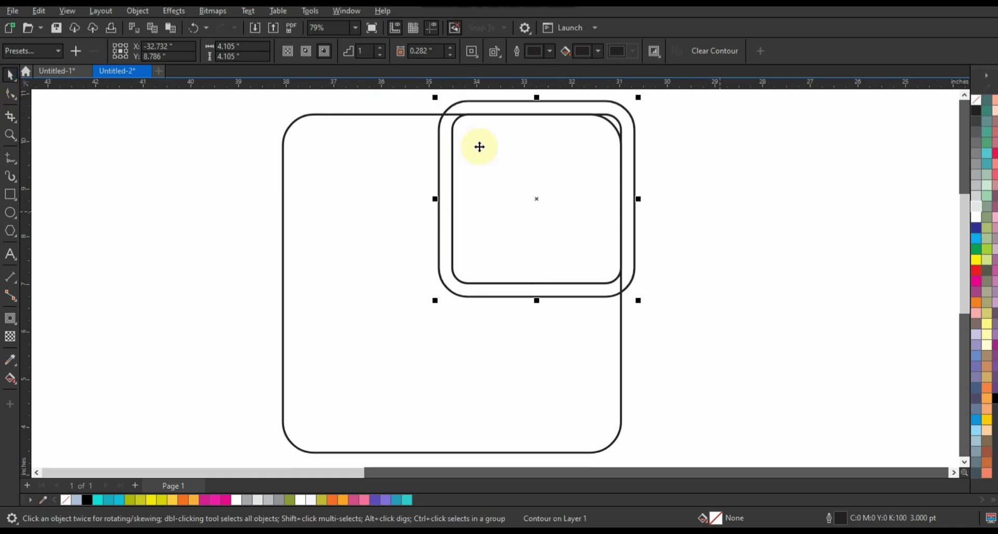
Break the contour apart from the small square.
left_click(138, 11)
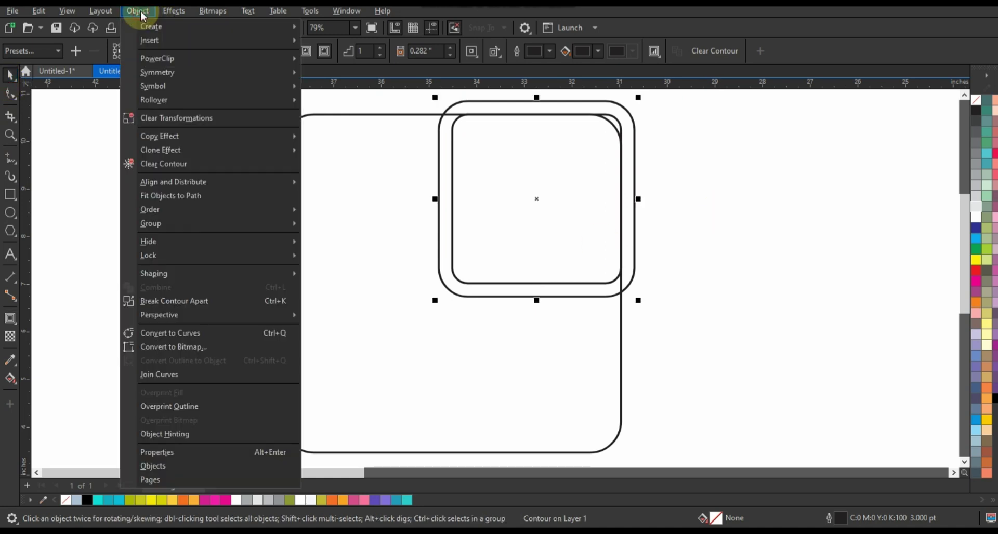
left_click(156, 301)
left_click(140, 251)
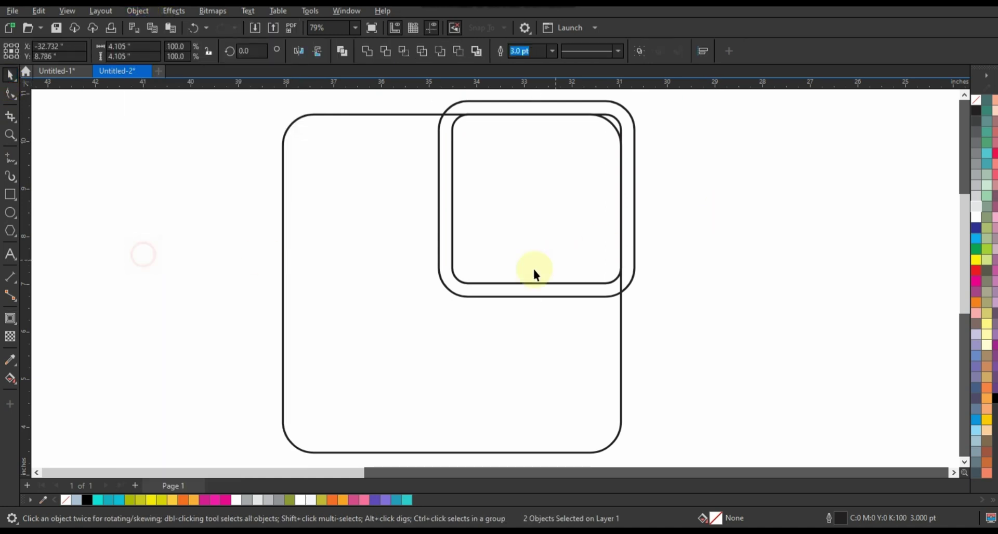
Place two copies of the small square against the contour's outer edge, one to its left and one below it.
left_click(510, 285)
left_click_drag(534, 196, 354, 203)
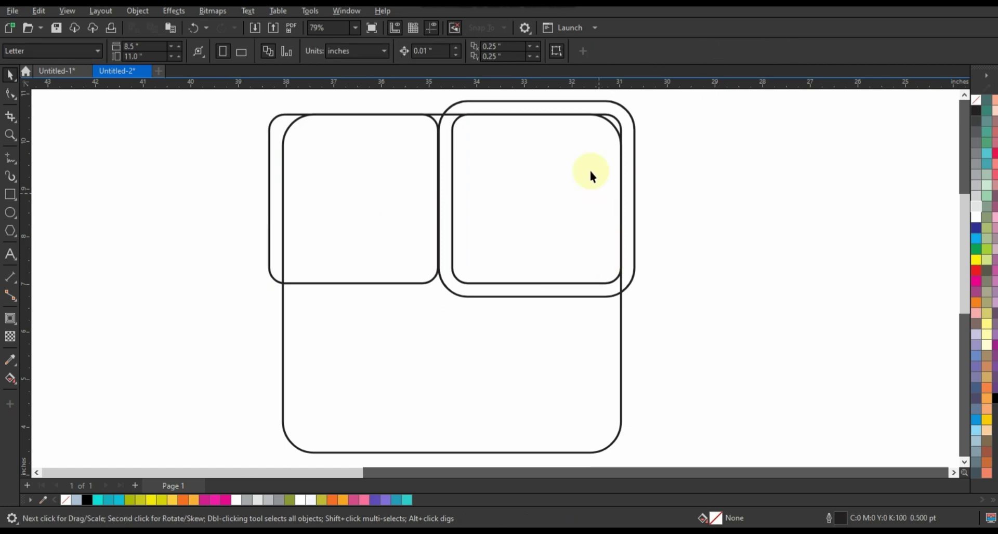
left_click_drag(614, 123, 614, 301)
left_click(752, 270)
left_click(353, 283)
Smart-fill the upper-left, lower-left, lower-right and upper-right regions and the corner sliver with light blue (R172 G192 B212).
left_click(10, 378)
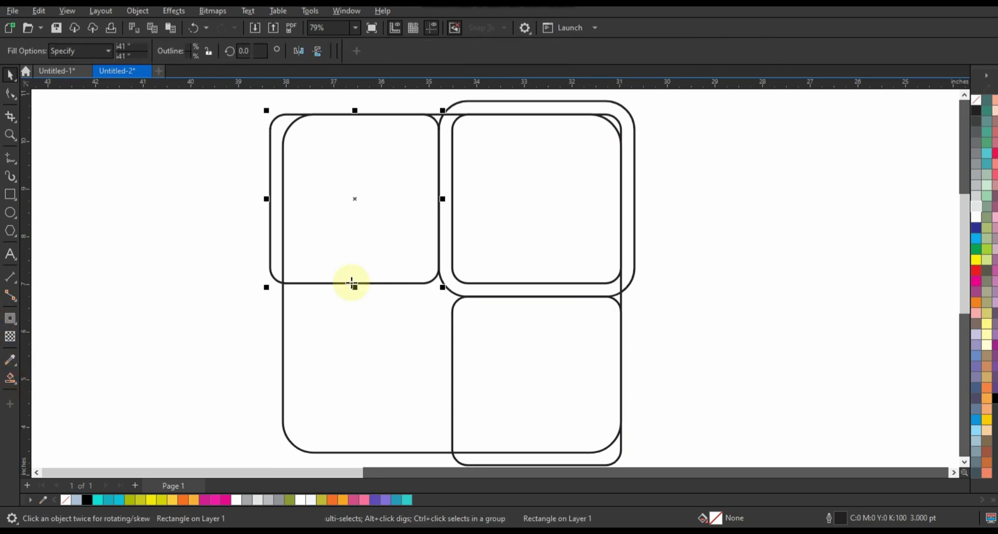
left_click(352, 282)
left_click(350, 328)
left_click(536, 364)
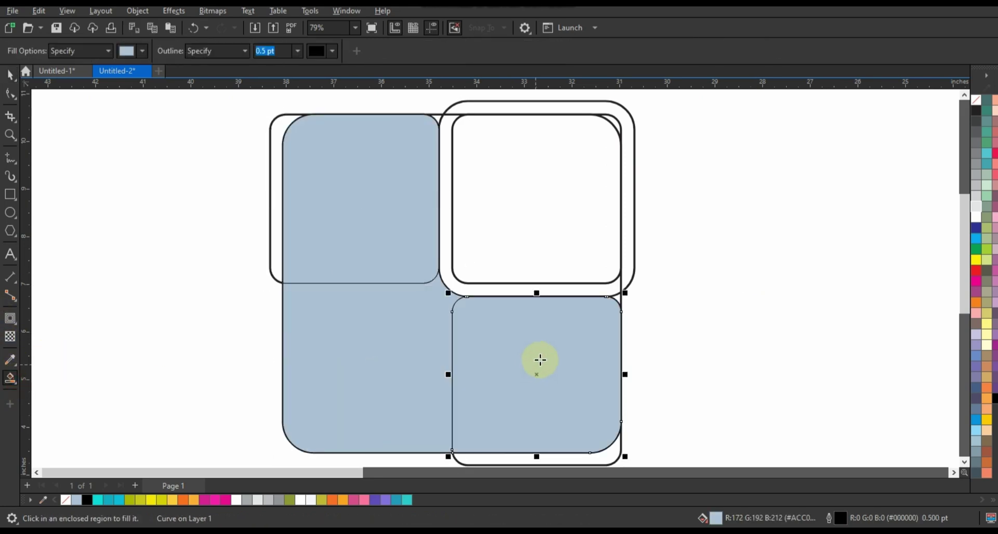
left_click(535, 234)
left_click(614, 127)
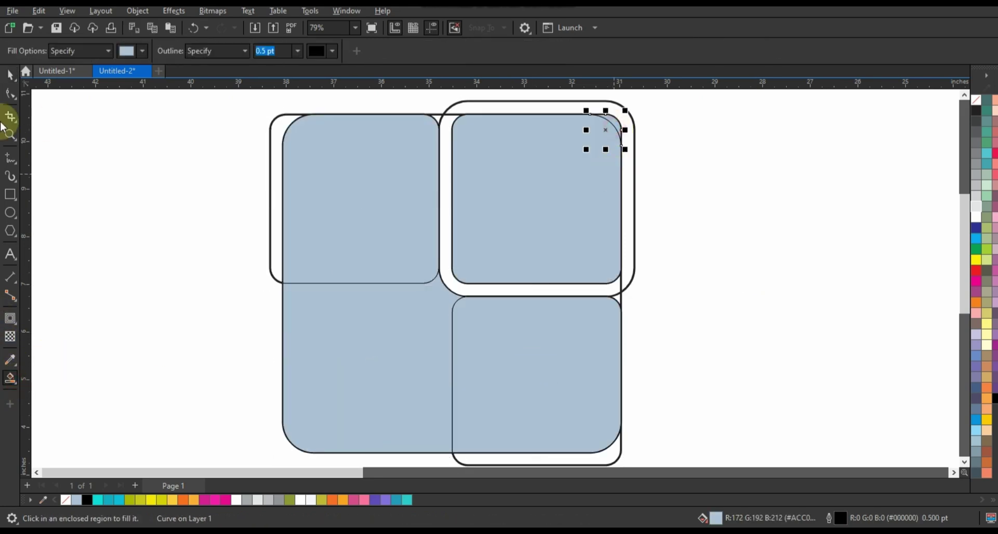
Delete the leftover construction outlines: the left and lower square copies, the contour and the large rounded square.
left_click(10, 74)
left_click(78, 156)
left_click(261, 147)
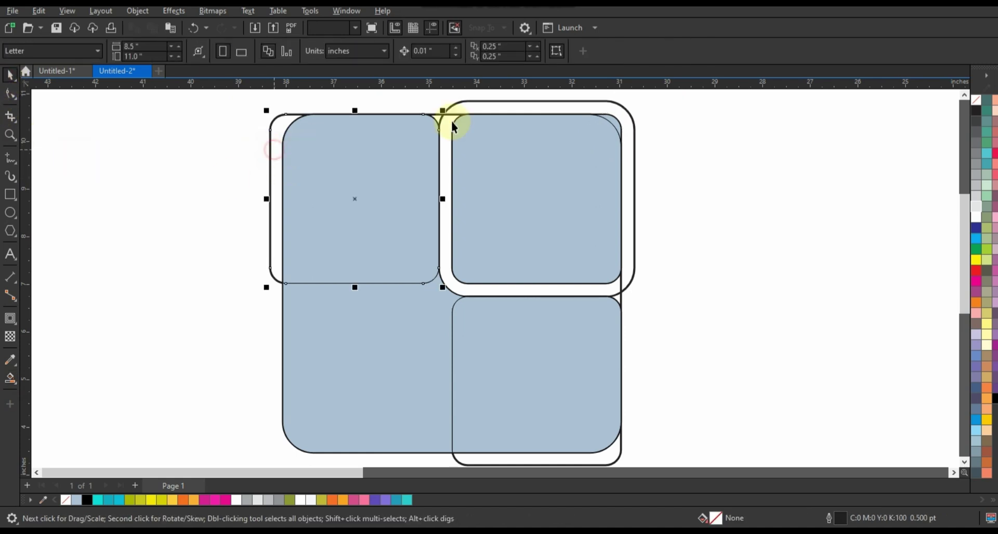
key("Delete")
left_click(452, 119)
key("Delete")
left_click(450, 136)
key("Delete")
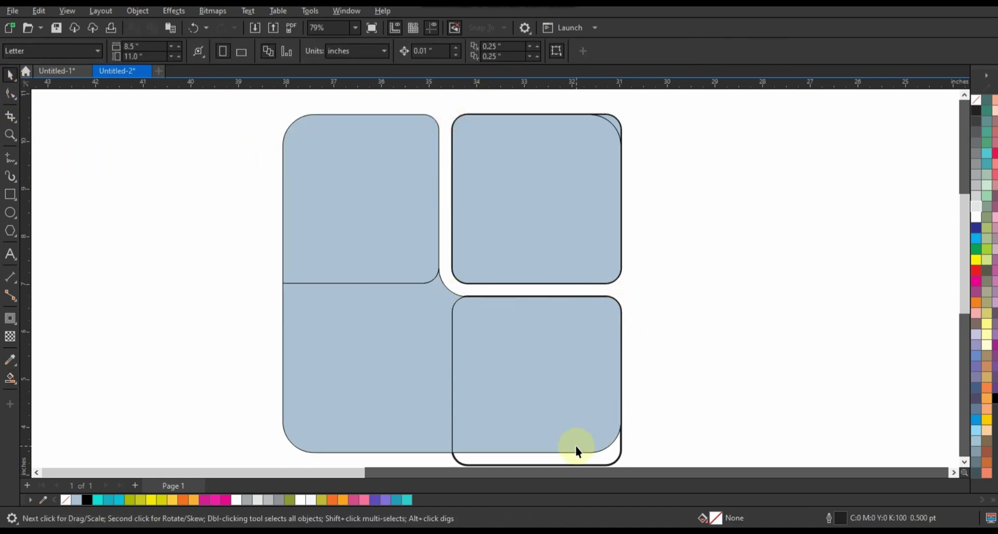
left_click(612, 464)
key("Delete")
Weld the lower-right, lower-left and upper-left filled pieces into one L-shaped object.
left_click(397, 371)
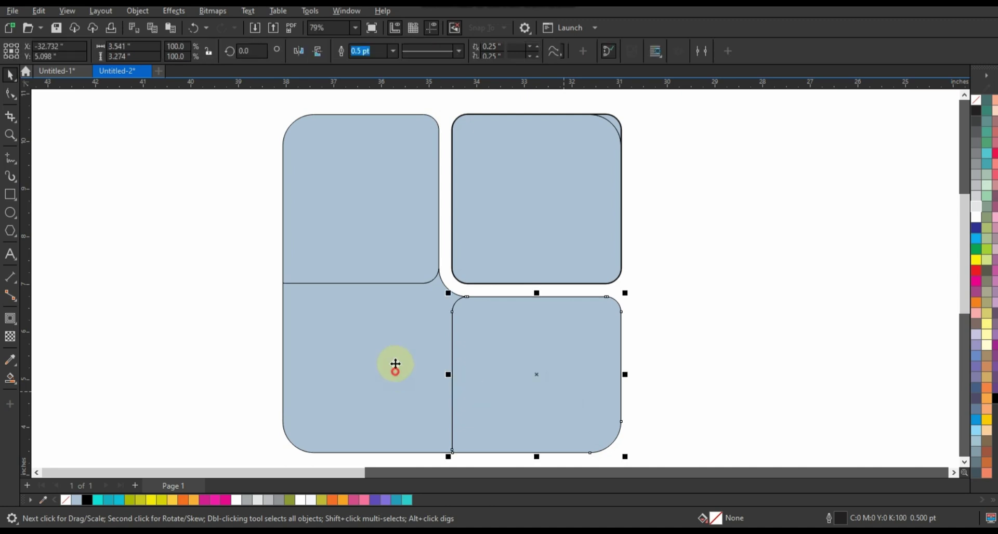
left_click(372, 198)
left_click(367, 49)
left_click(724, 222)
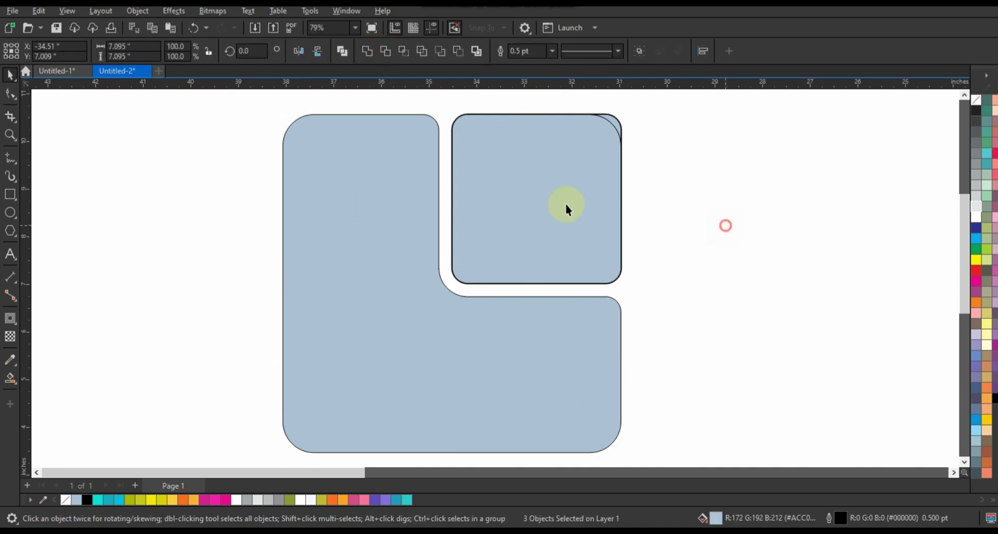
Weld the corner sliver to the filled upper-right square and delete the leftover thick outline around it.
left_click(471, 191)
left_click(610, 123, "shift")
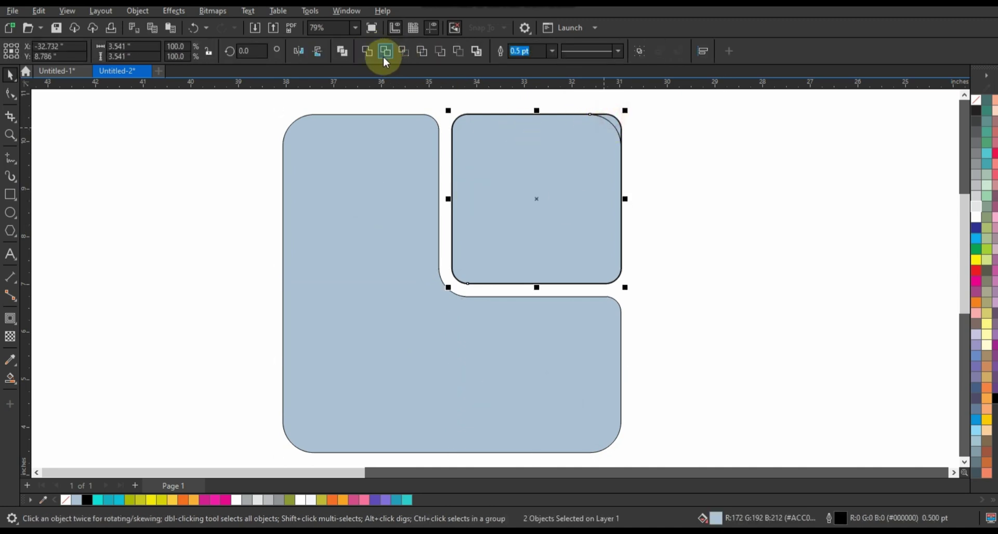
left_click(367, 52)
left_click(184, 283)
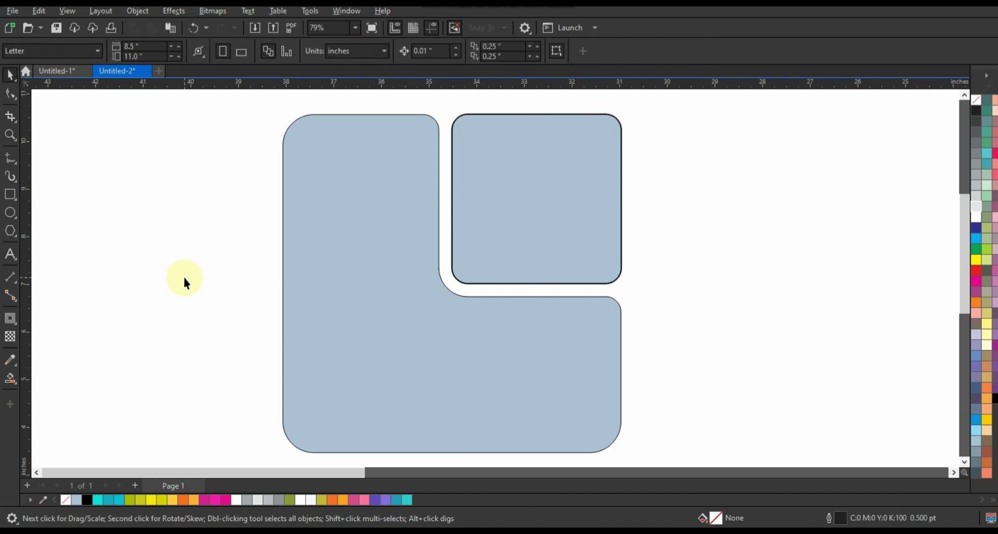
left_click(517, 196)
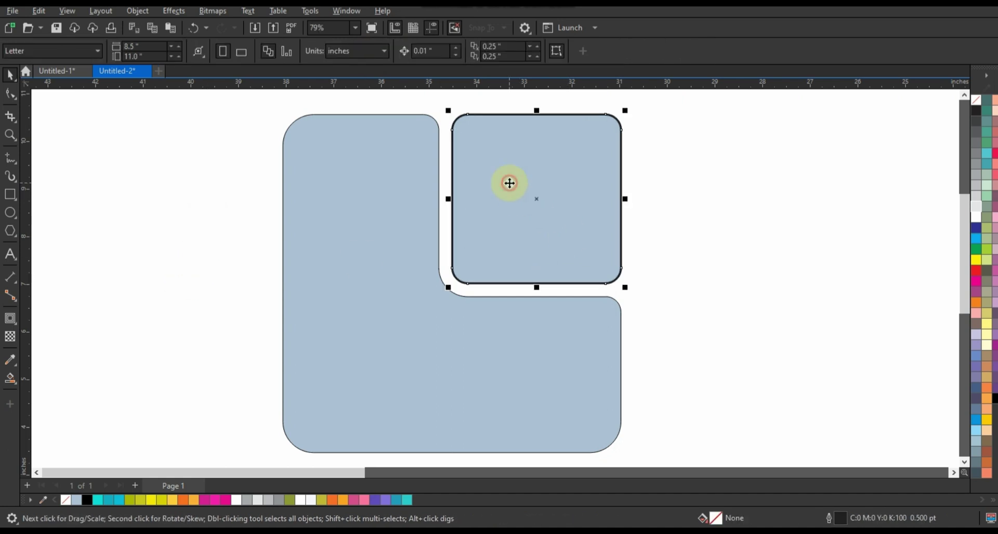
left_click(669, 210)
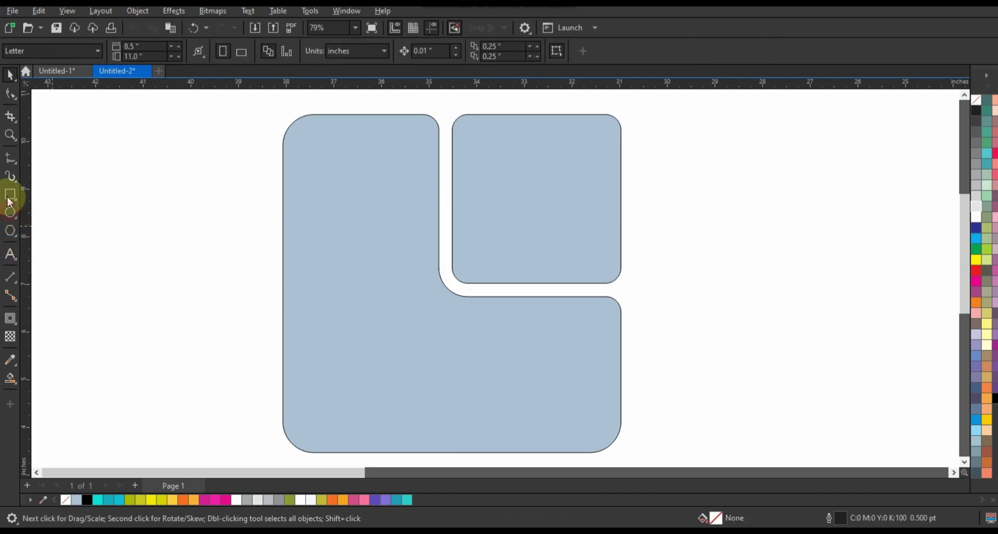
Draw a small square about 0.69 inches wide, rotate it 45 degrees, and centre it on the upper-right square's bottom edge.
left_click(9, 198)
left_click_drag(164, 221, 544, 268)
left_click(11, 75)
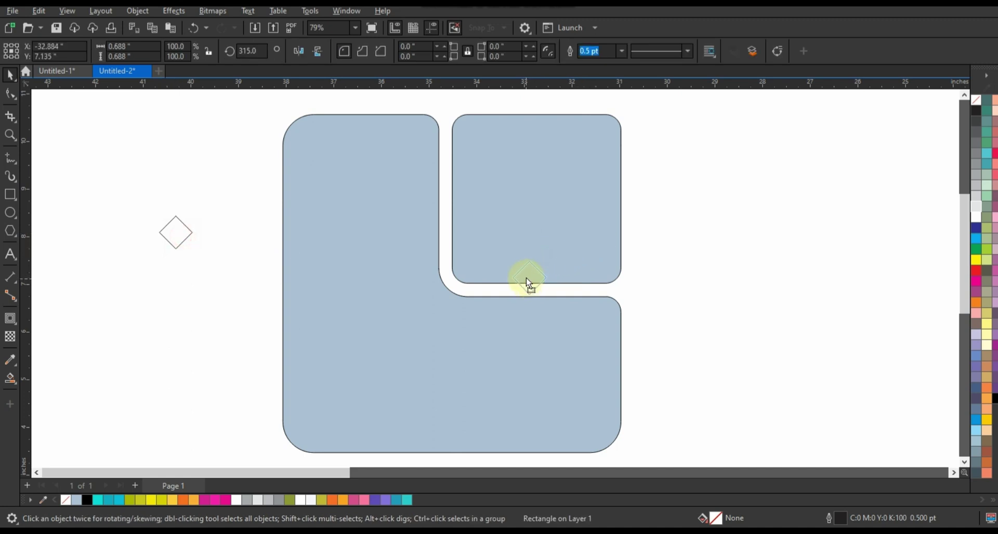
left_click(659, 273)
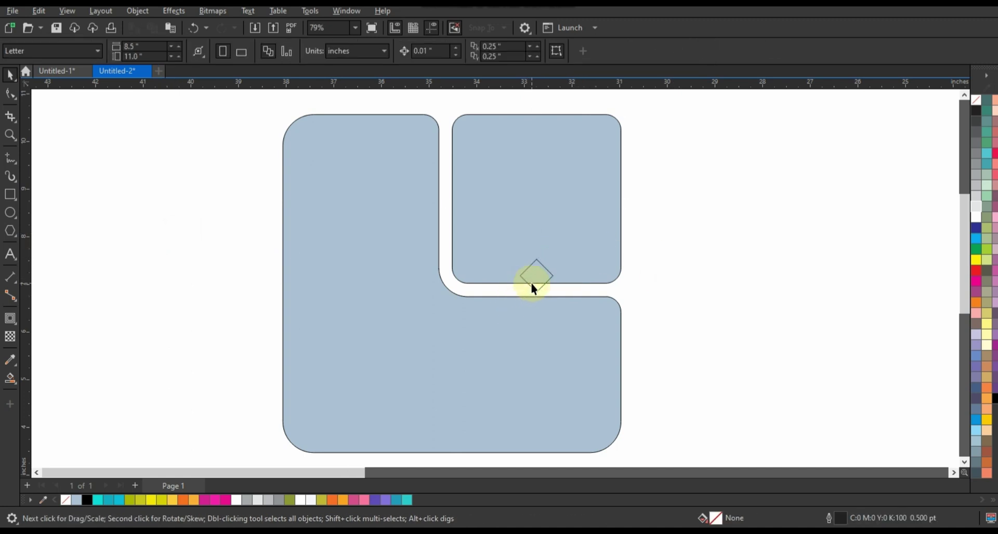
left_click_drag(530, 281, 440, 436)
key("ctrl+z")
left_click(863, 327)
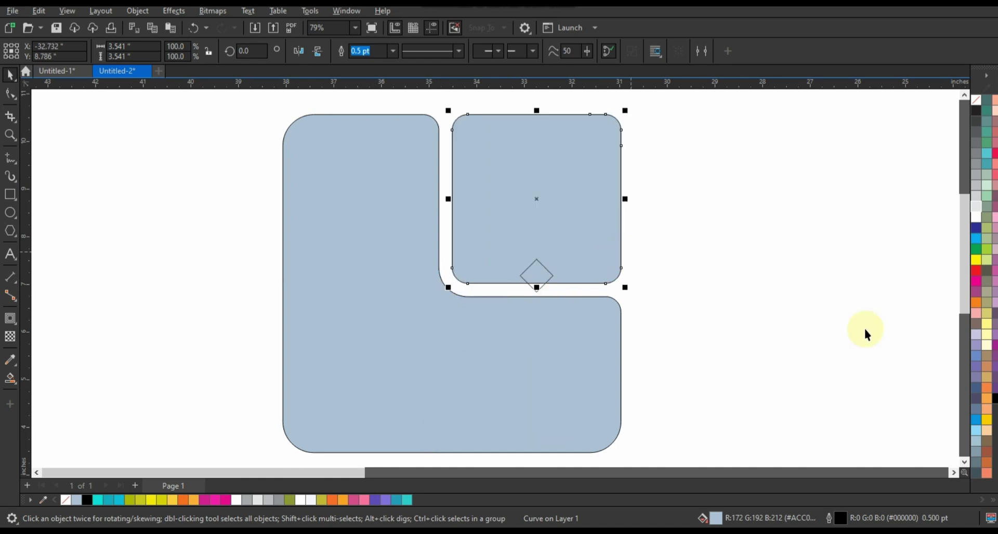
Copy the diamond to the L-shaped piece's bottom edge, centring it horizontally on that piece and straddling the edge.
left_click(966, 462)
left_click(965, 462)
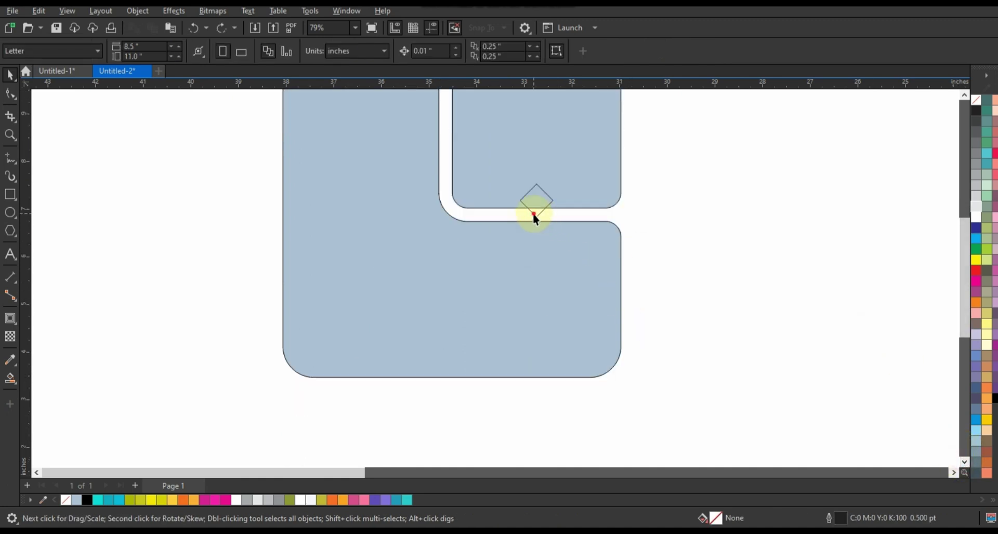
left_click_drag(533, 215, 435, 391)
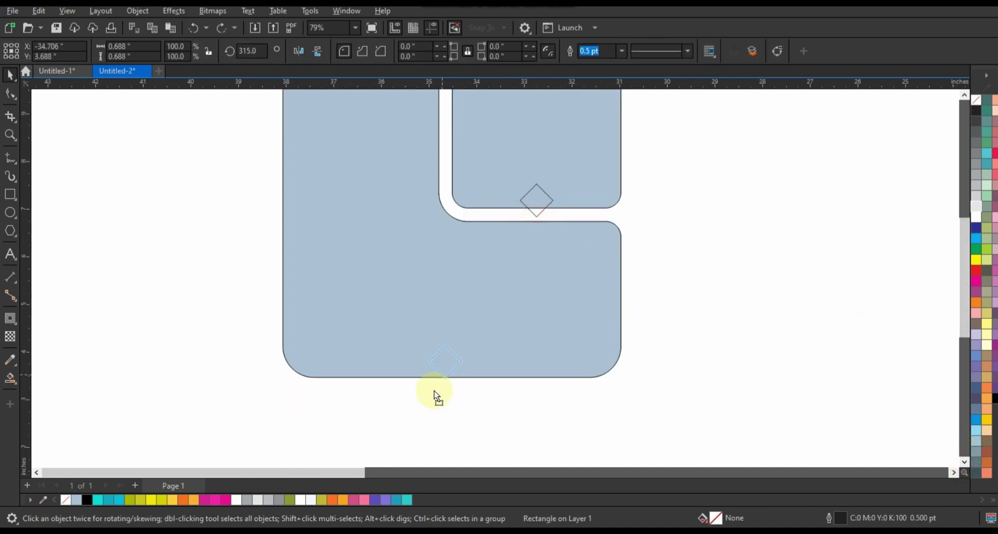
left_click(483, 337, "shift")
key("c")
left_click(513, 410)
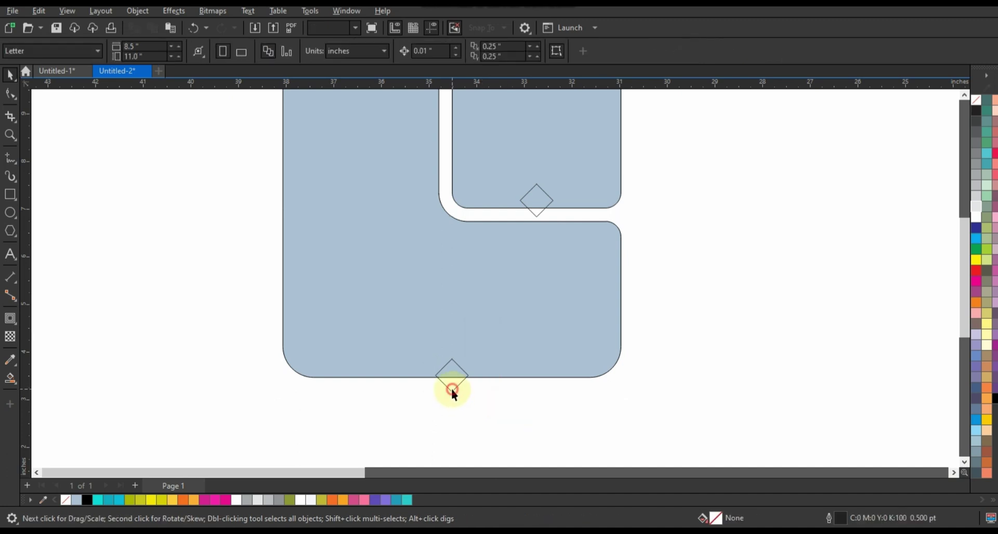
left_click(452, 393)
left_click(658, 363)
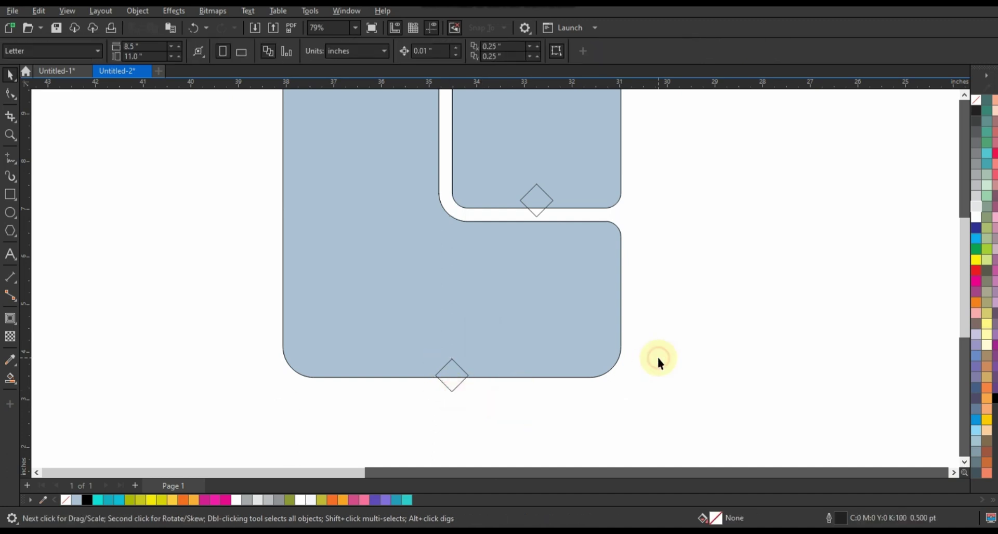
Weld the lower diamond to the L-shaped piece and the other diamond to the upper-right square.
left_click(452, 391)
left_click(532, 309, "shift")
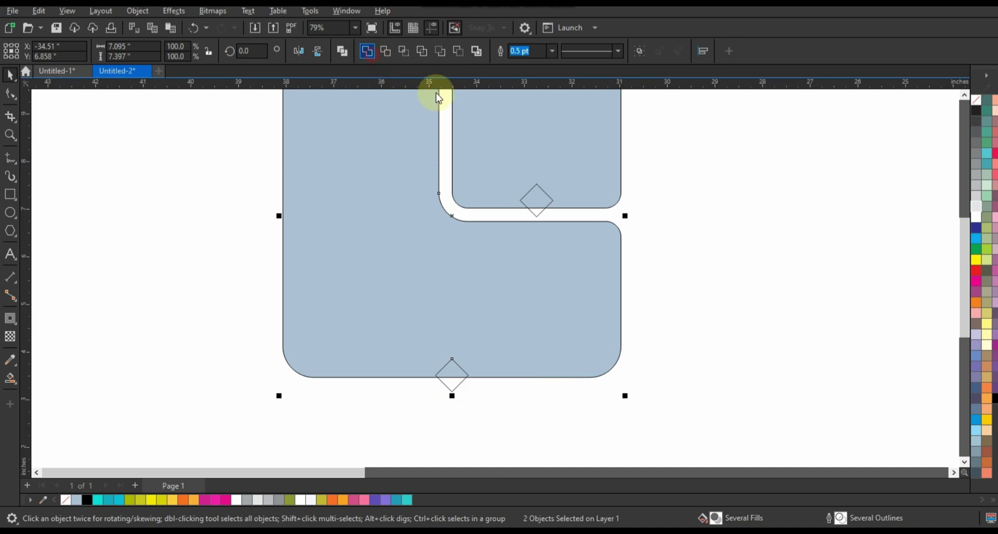
left_click(783, 237)
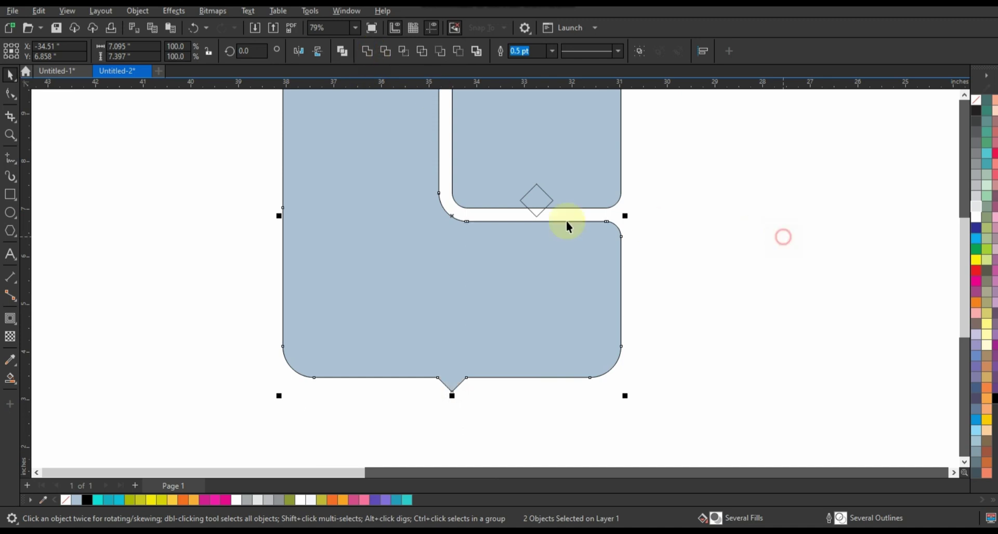
left_click(539, 214)
left_click(566, 164, "shift")
left_click(368, 52)
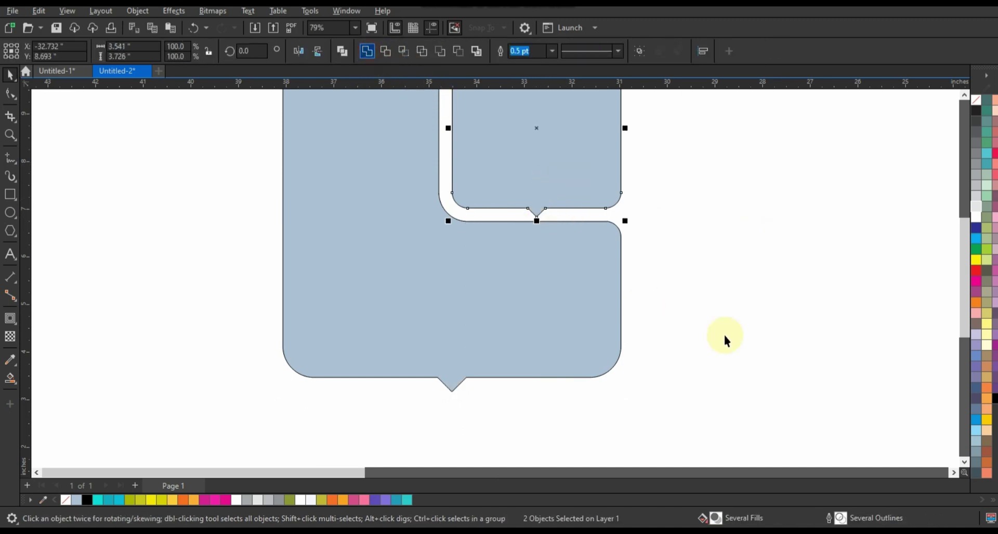
Fill the upper-right square with olive green and the L-shaped piece with white.
left_click(292, 500)
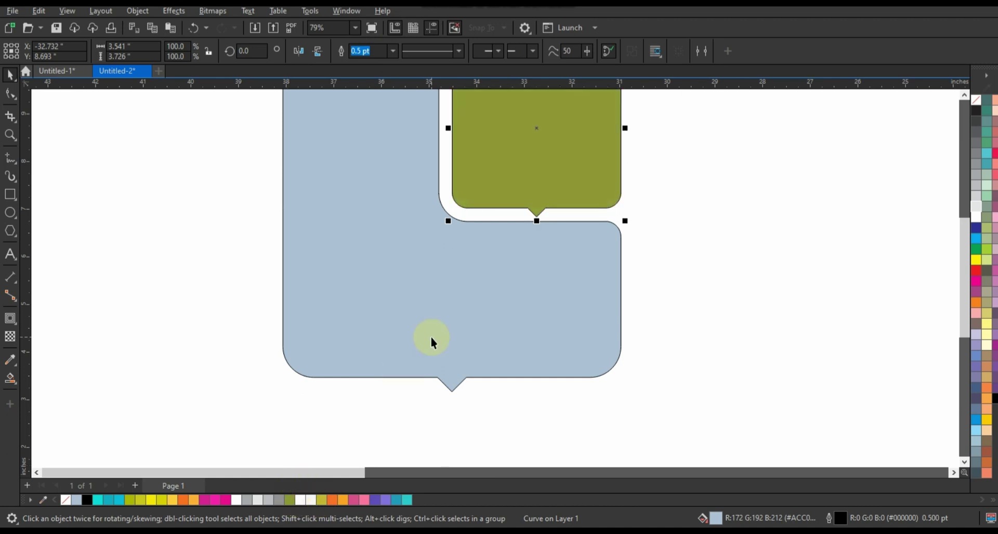
left_click(430, 338)
left_click(300, 500)
scroll(665, 278, "down", 4)
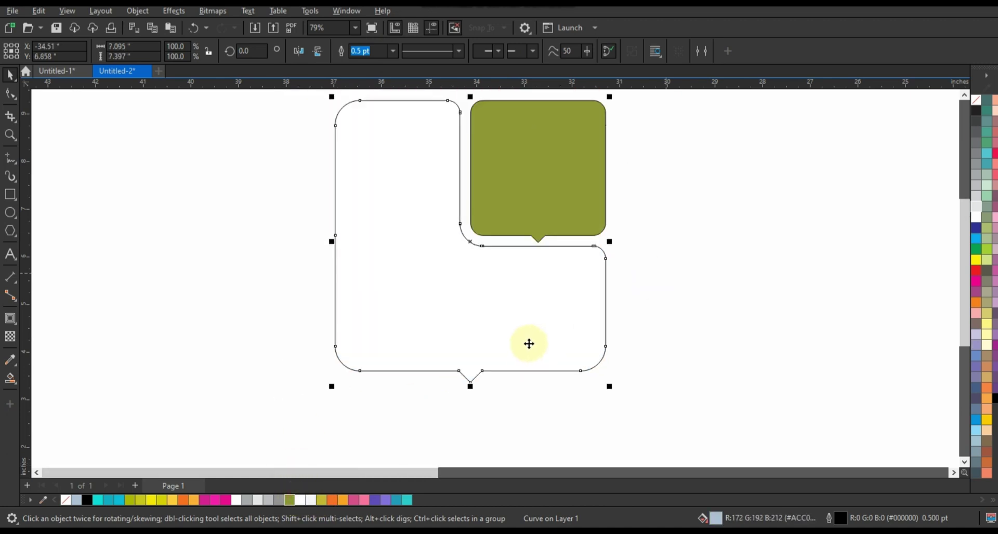
left_click(336, 299)
Draw a background square about 23.9 inches wide around the two pieces, leaving room on its lower and right sides.
key("F3")
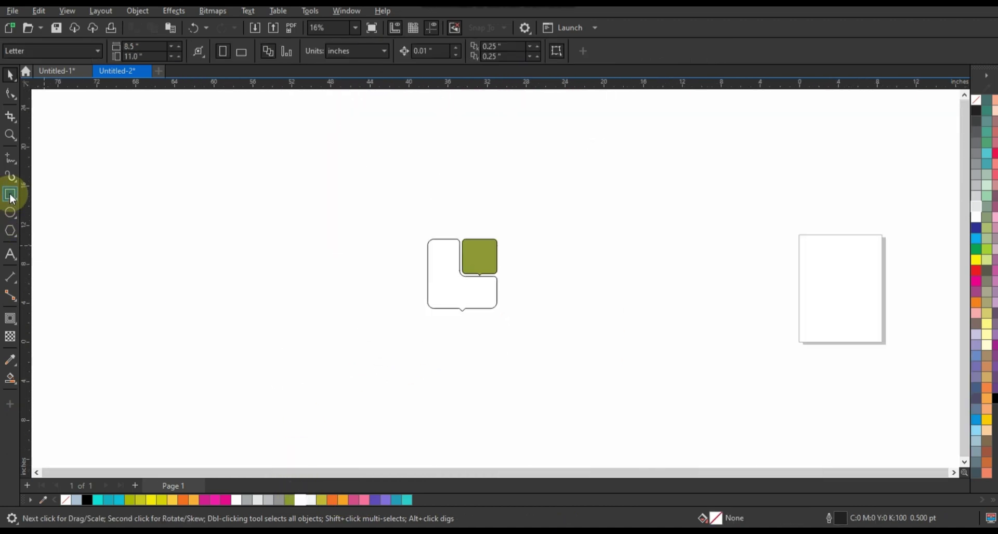
left_click(10, 194)
left_click_drag(393, 189, 548, 423)
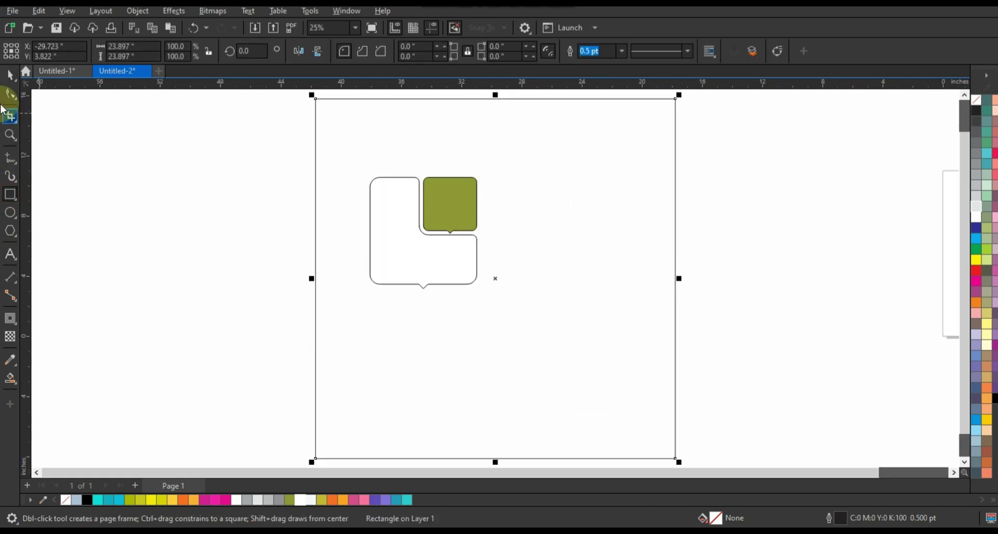
left_click(238, 134)
scroll(533, 361, "up", 1)
left_click(463, 284)
left_click(325, 430)
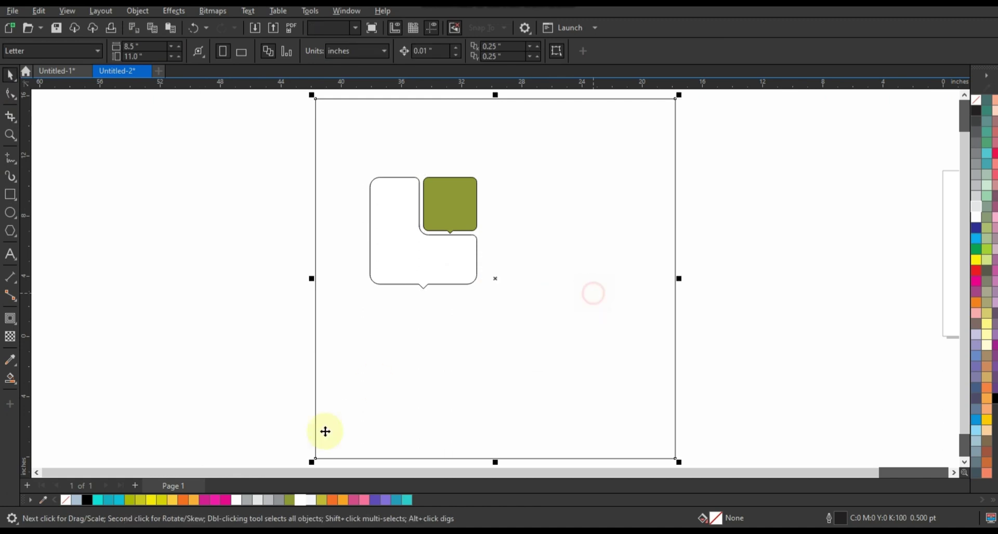
key("space")
Fill the background square with light grey and send it behind the two pieces.
left_click(270, 501)
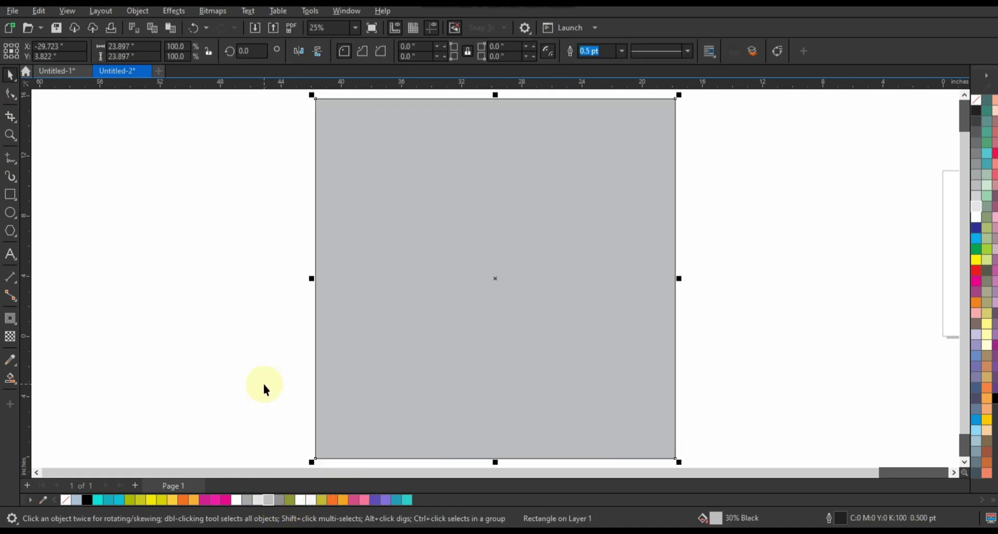
key("shift+Page_Down")
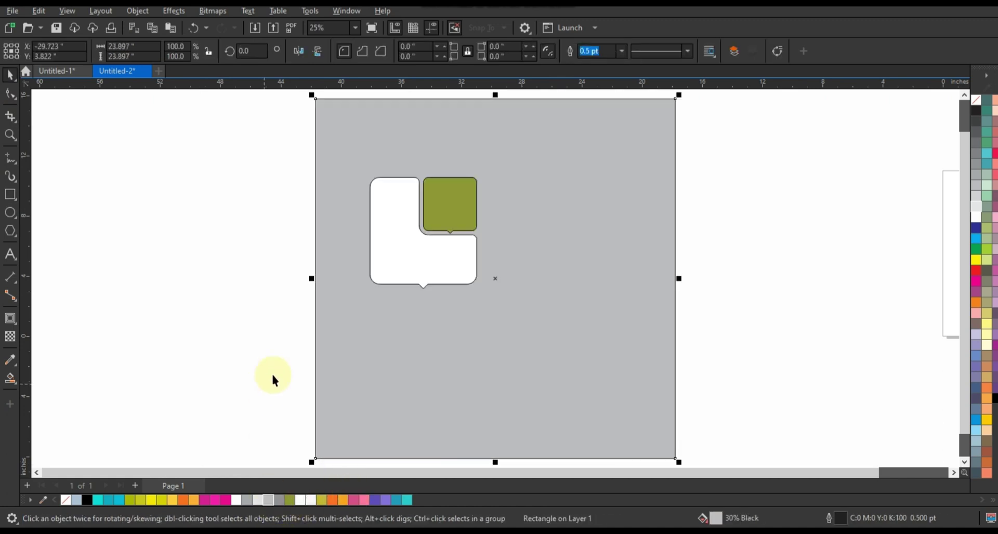
left_click(257, 500)
left_click(271, 147)
Remove the outlines from both pieces and place them in the background's upper-right area, enlarged to about 125.5%.
left_click_drag(511, 321, 512, 320)
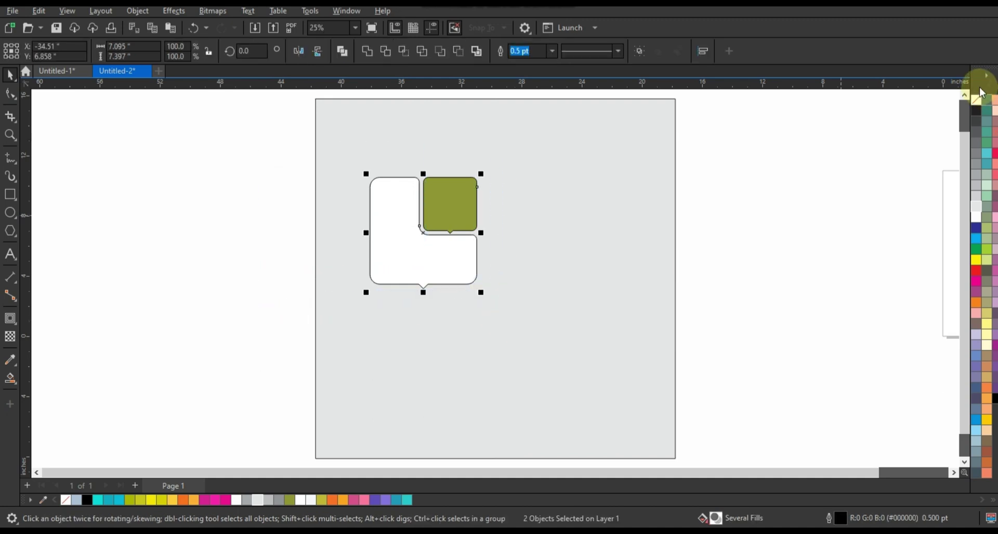
right_click(976, 100)
left_click(936, 104)
left_click_drag(393, 264, 555, 219)
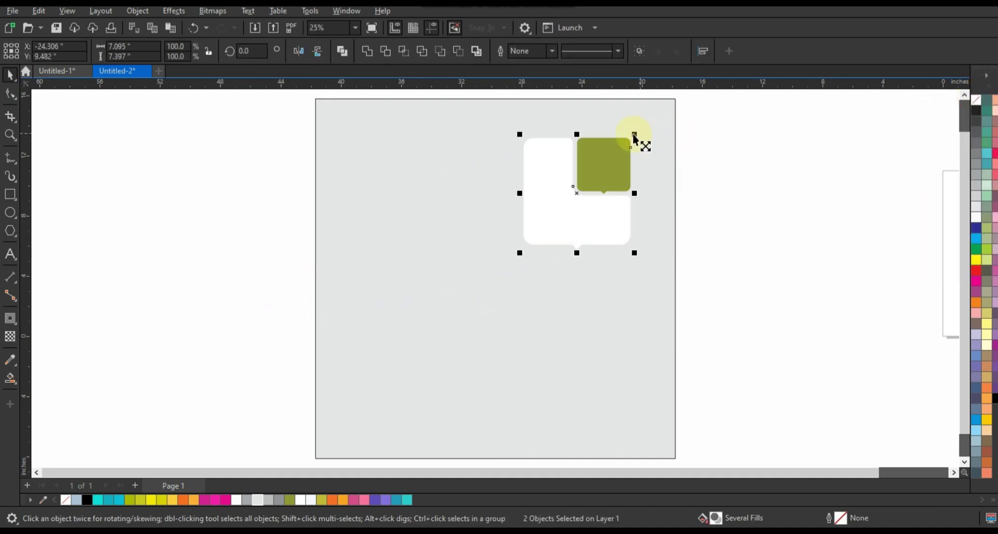
left_click_drag(634, 136, 653, 120)
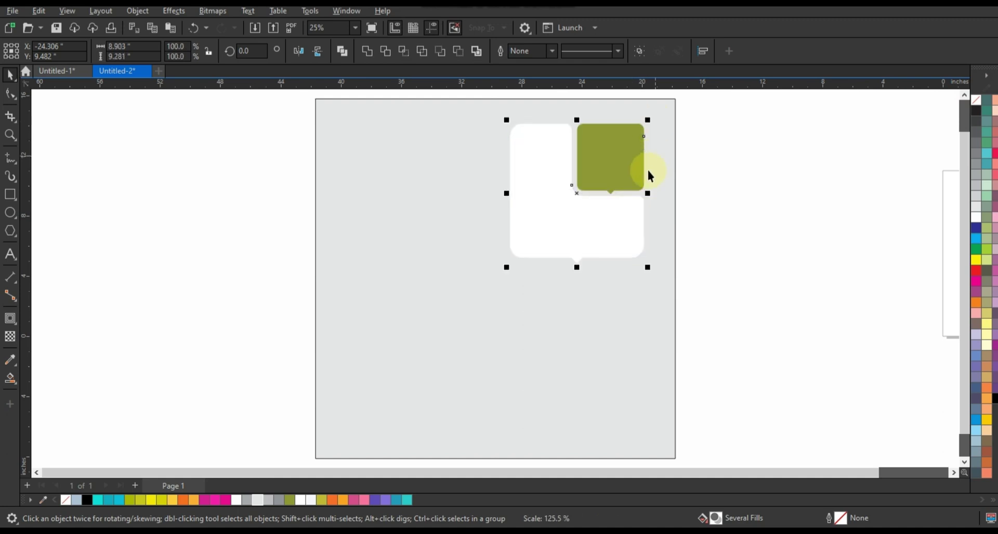
Mirror a copy of the two-piece card to the left, and mirror copies of both cards downward to form four cards.
left_click_drag(647, 193, 429, 213)
left_click_drag(728, 116, 305, 301)
left_click_drag(502, 122, 541, 314)
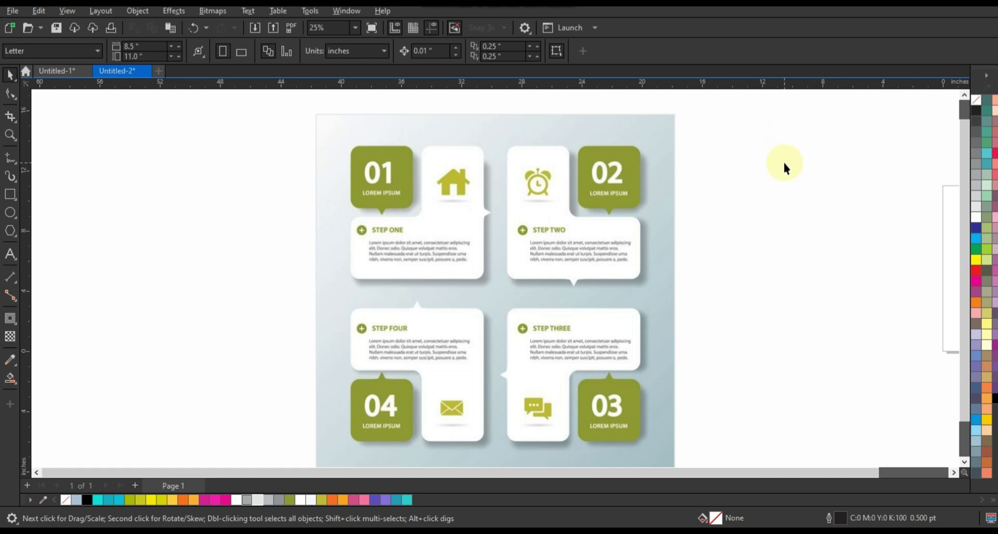
Draw a square about 9.11 inches wide in the empty area to the left of the finished infographic.
scroll(783, 160, "down", 3)
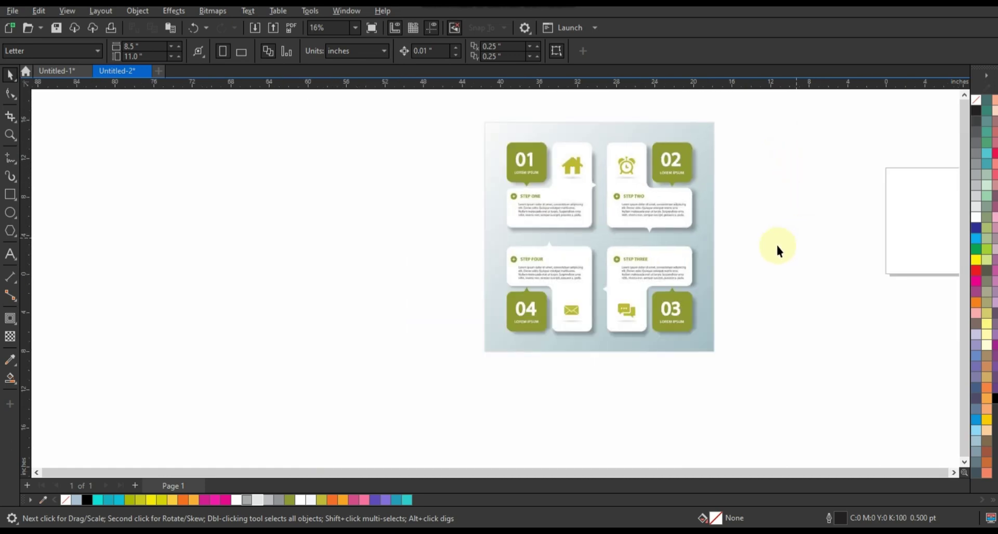
left_click(36, 472)
left_click(36, 472)
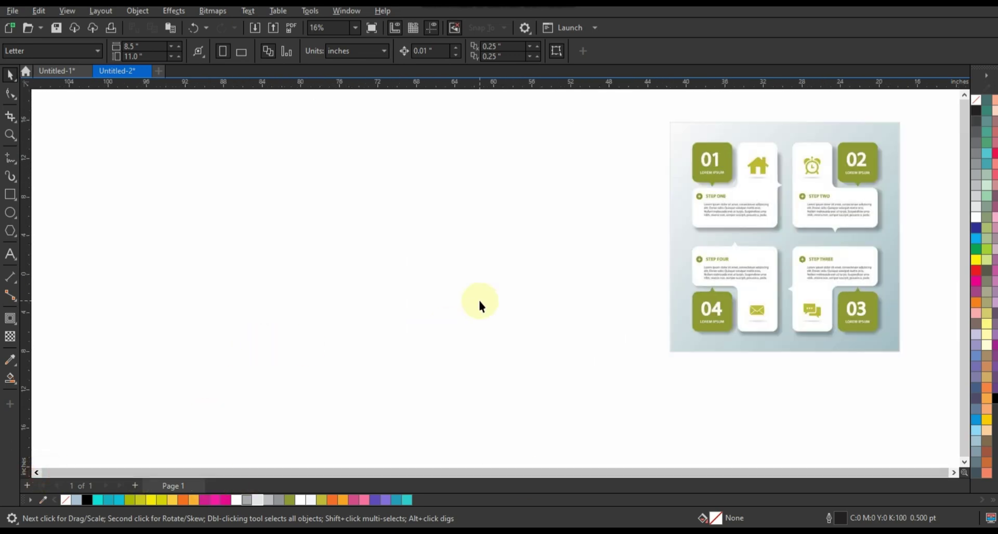
left_click(10, 135)
left_click_drag(219, 100, 802, 370)
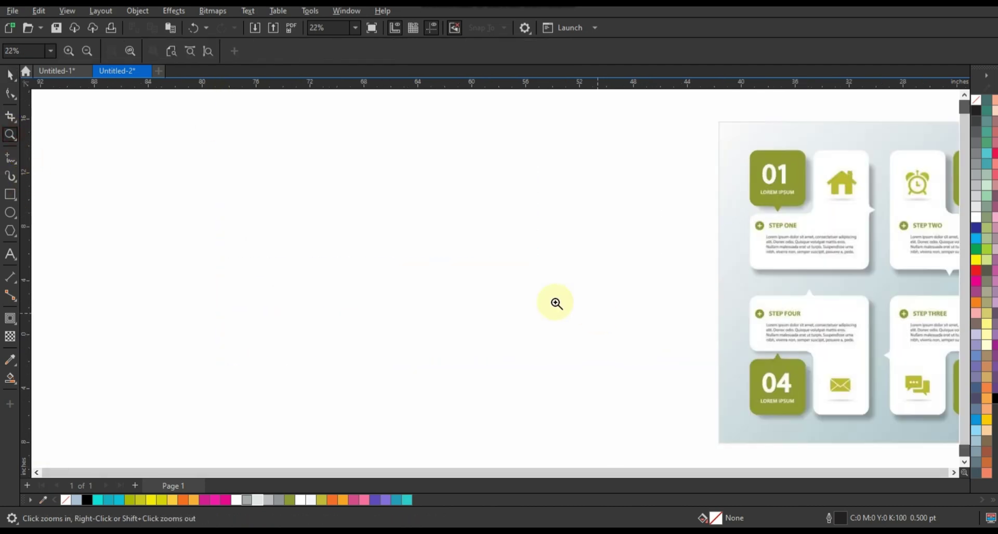
left_click(11, 194)
left_click_drag(260, 146, 337, 263)
Round only the square's upper-right and lower-left corners to a radius of about 2.19 inches.
key("F10")
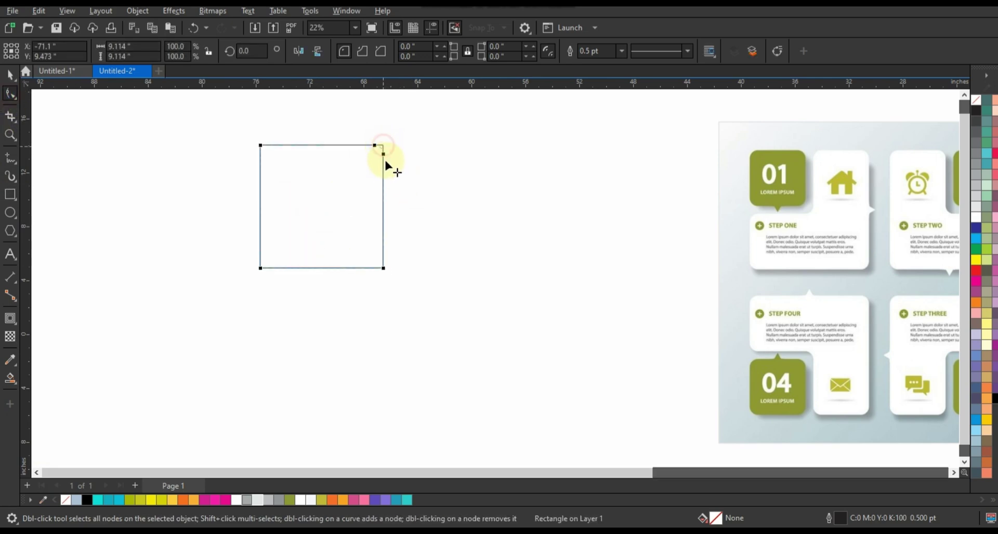
key("ctrl+z")
left_click_drag(385, 148, 392, 175)
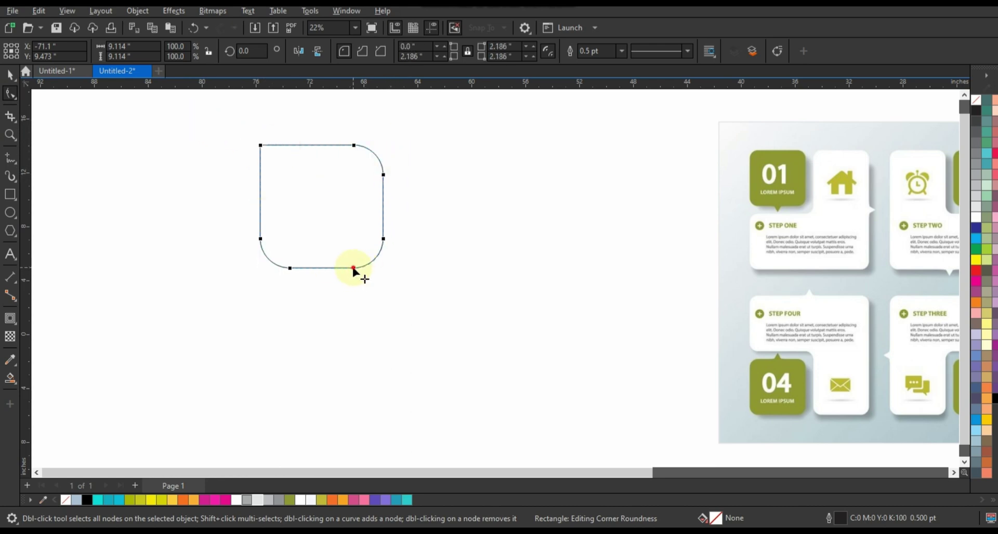
left_click(10, 74)
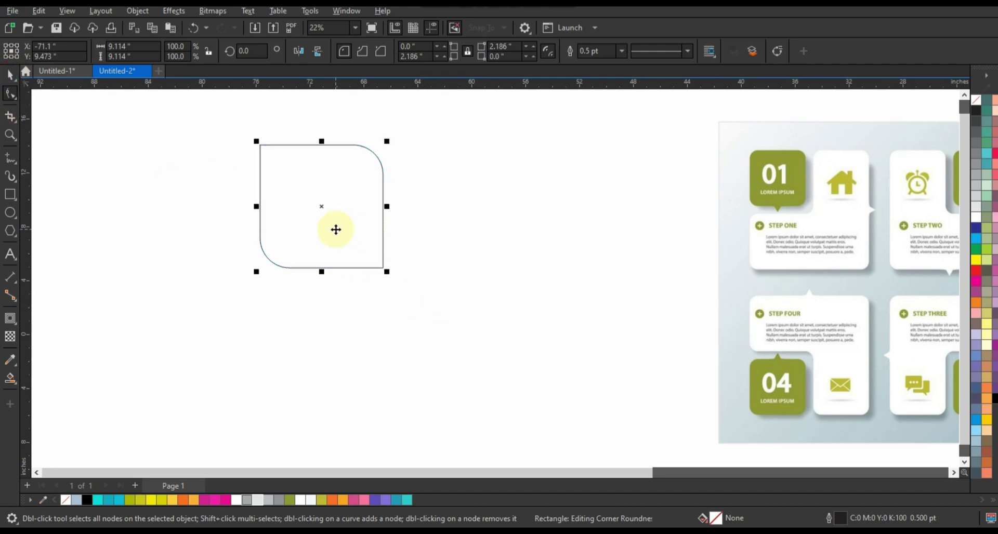
Mirror a copy of the rounded shape to the right, and mirror copies of both shapes below to make four petals.
left_click_drag(256, 206, 408, 220)
left_click(383, 166, "shift")
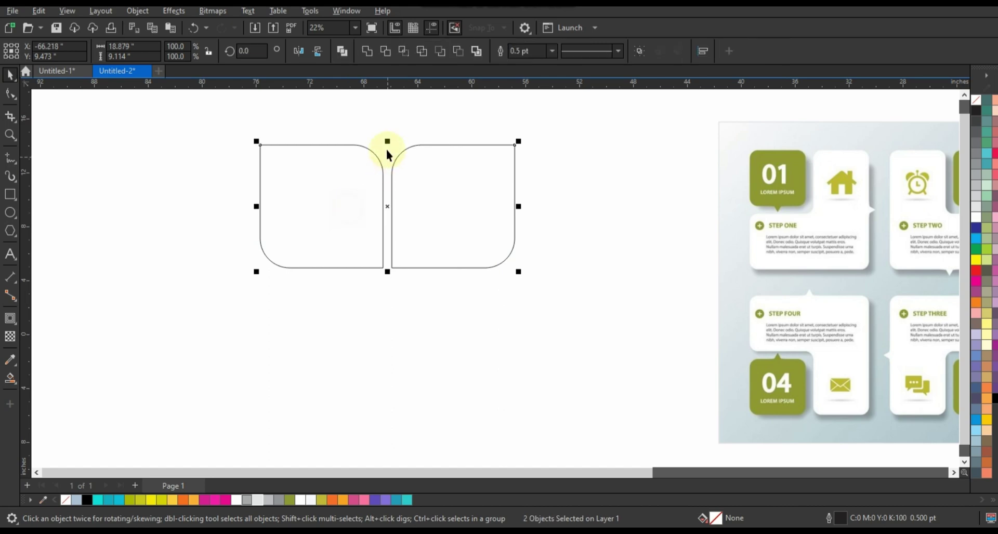
left_click_drag(387, 140, 412, 293)
left_click(152, 275)
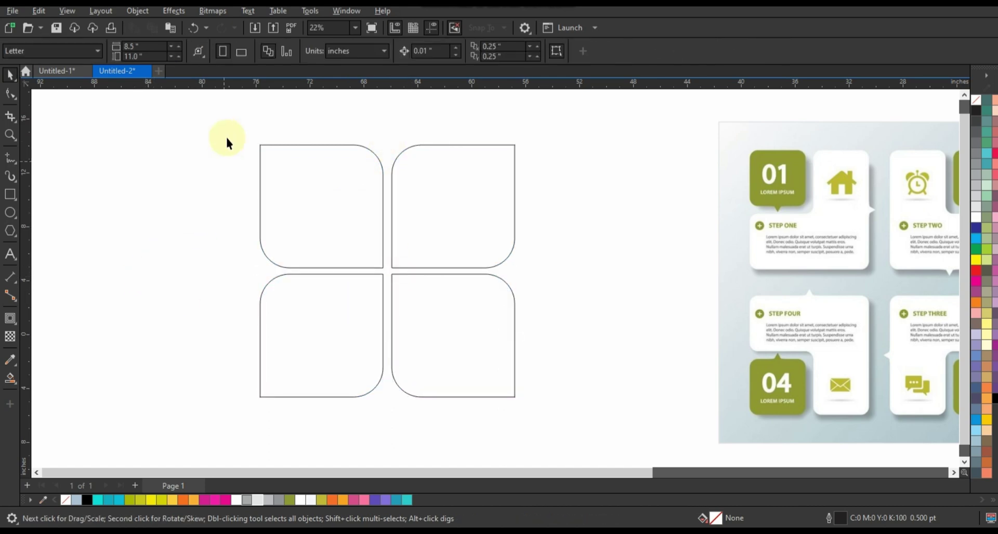
Group the four petals, draw a circle about 9.44 inches across and centre it on the group.
left_click_drag(530, 419, 543, 420)
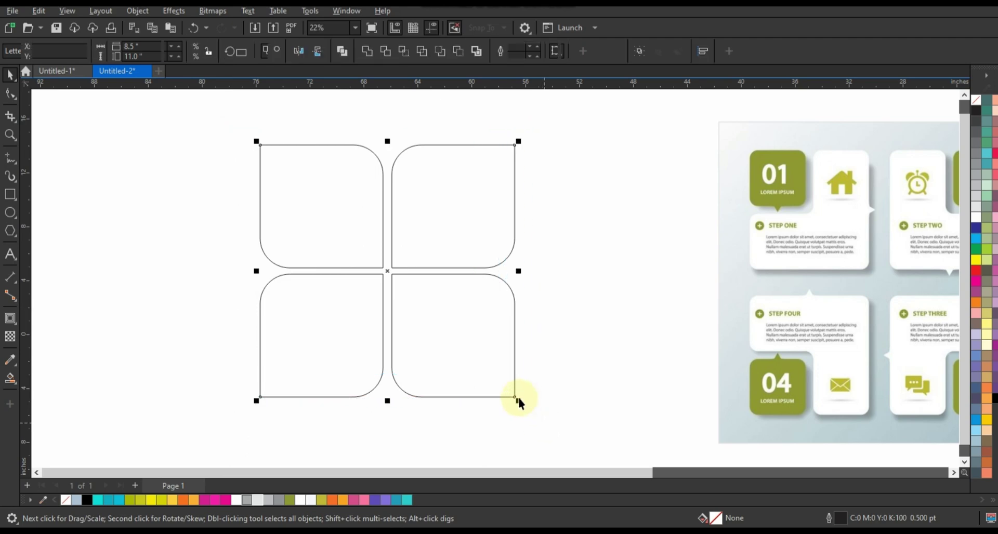
left_click(10, 213)
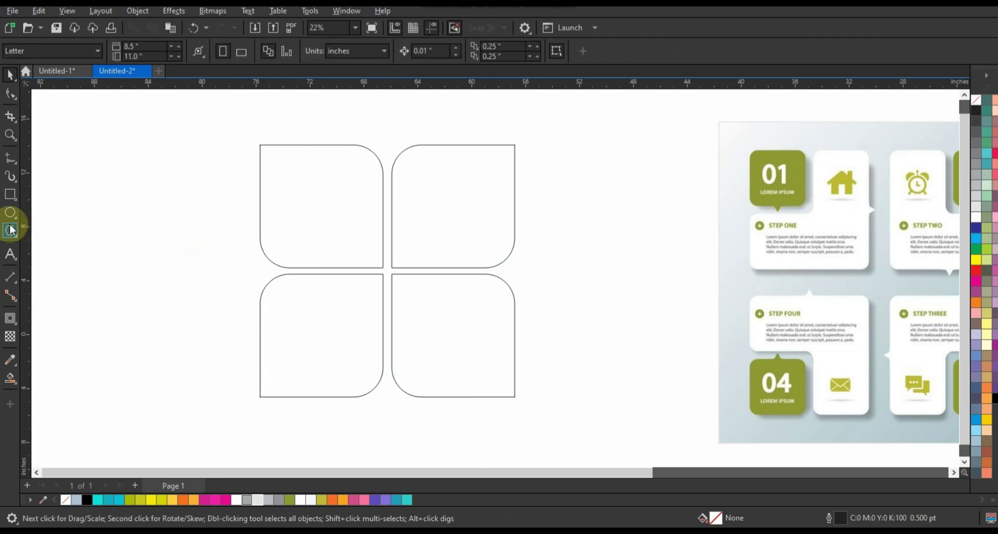
left_click_drag(78, 196, 135, 323)
left_click(11, 81)
left_click(480, 235, "shift")
key("e")
key("c")
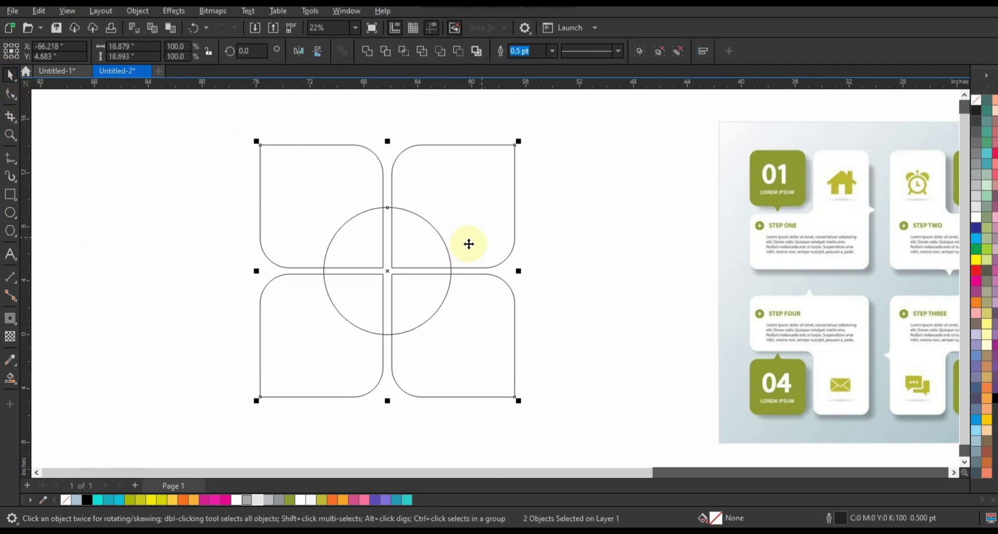
Add a larger concentric copy of the circle, about 11.6 inches across.
left_click(439, 228)
left_click(438, 230)
left_click_drag(456, 204, 469, 189)
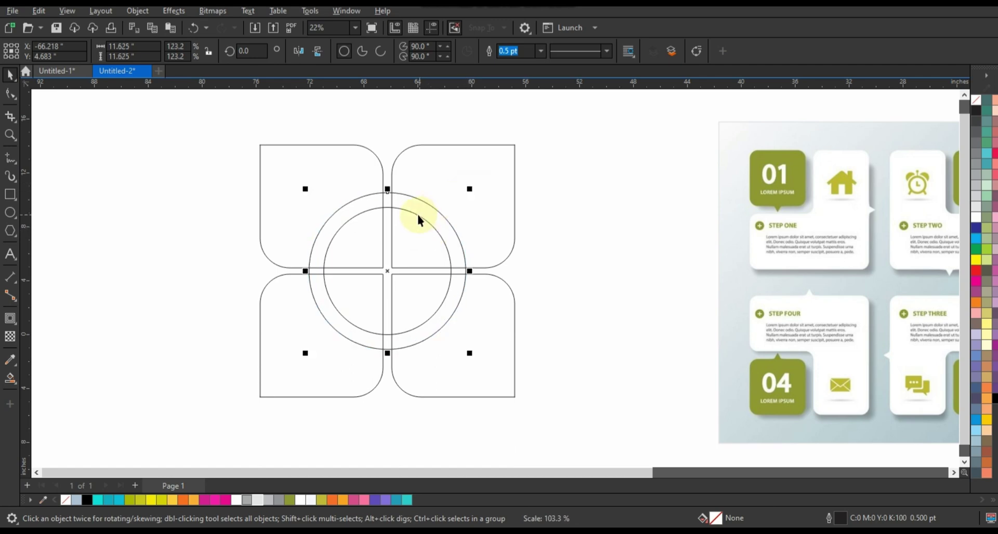
Fill the 9.44-inch circle with white and add two smaller concentric copies about 8.65 and 8.28 inches across.
left_click(420, 215)
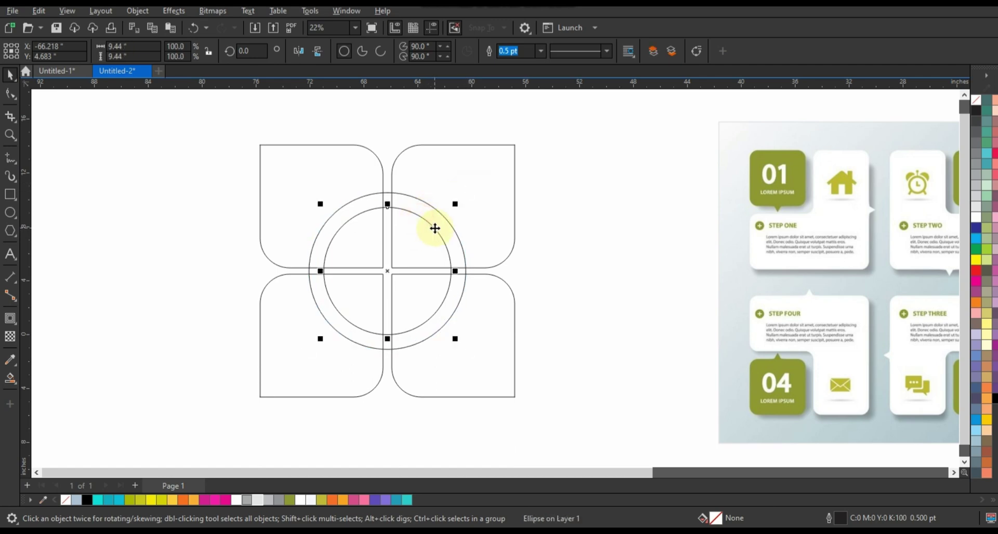
left_click(975, 214)
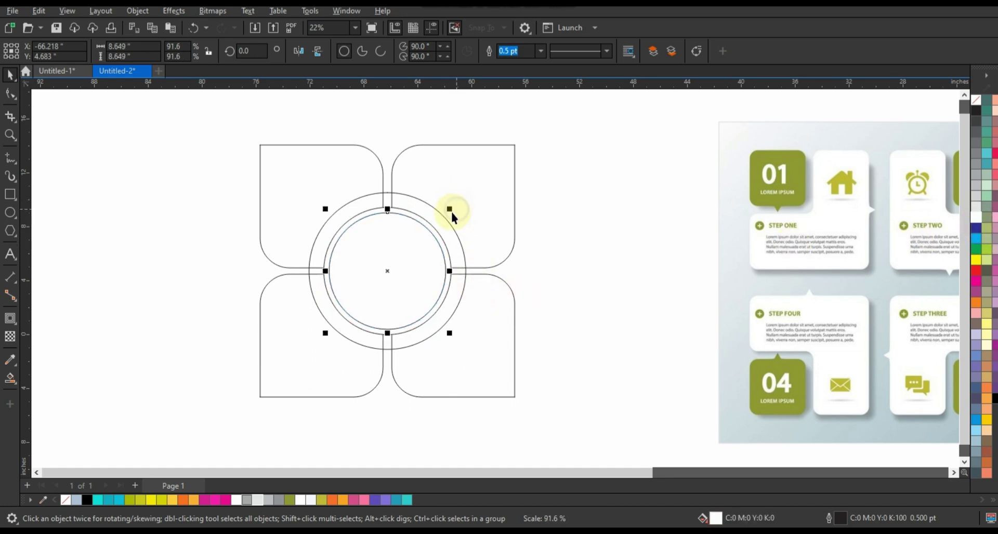
left_click_drag(451, 212, 435, 219)
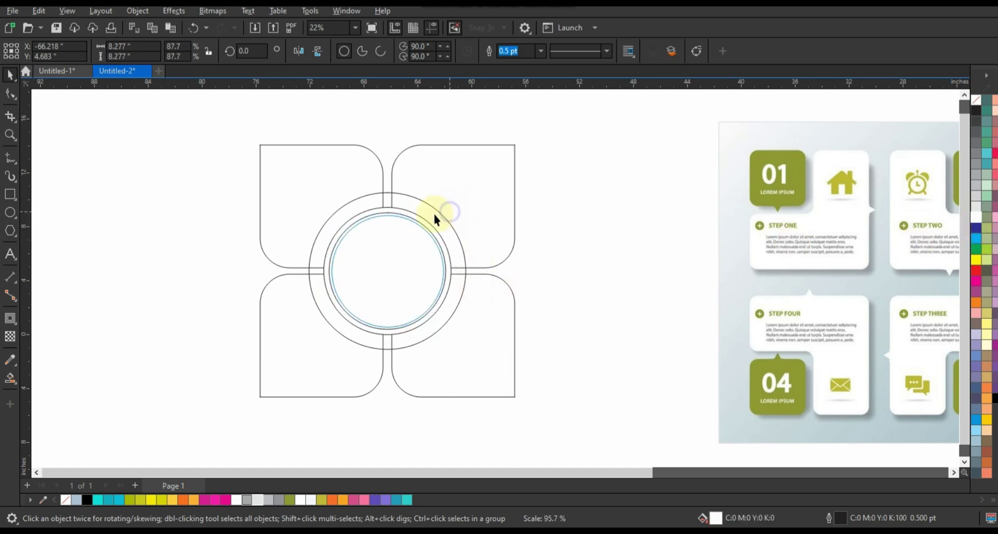
Convert the circle about 8.65 inches across to curves.
left_click(406, 218)
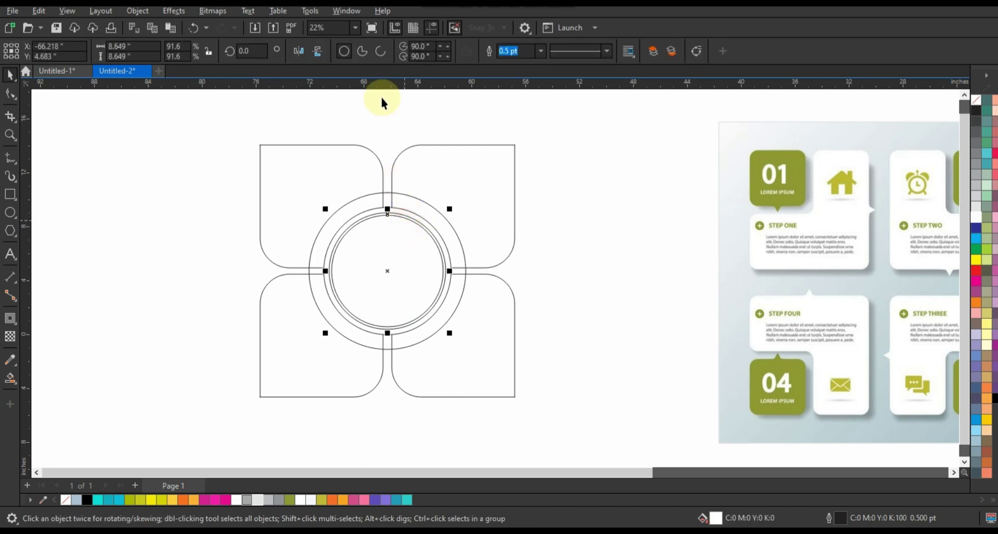
key("ctrl+q")
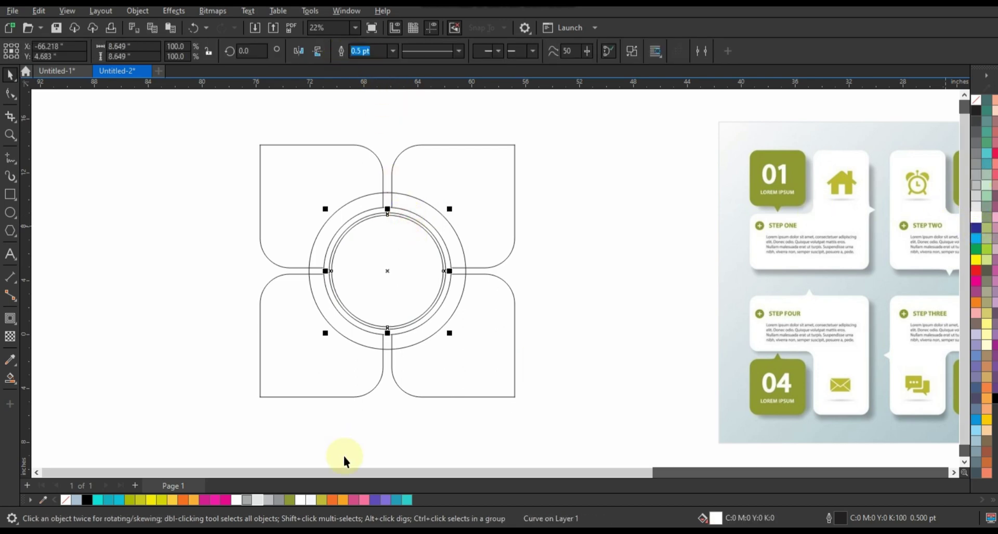
Fill the ring around the innermost circle with light purple (#826FDA).
left_click(385, 500)
left_click(575, 302)
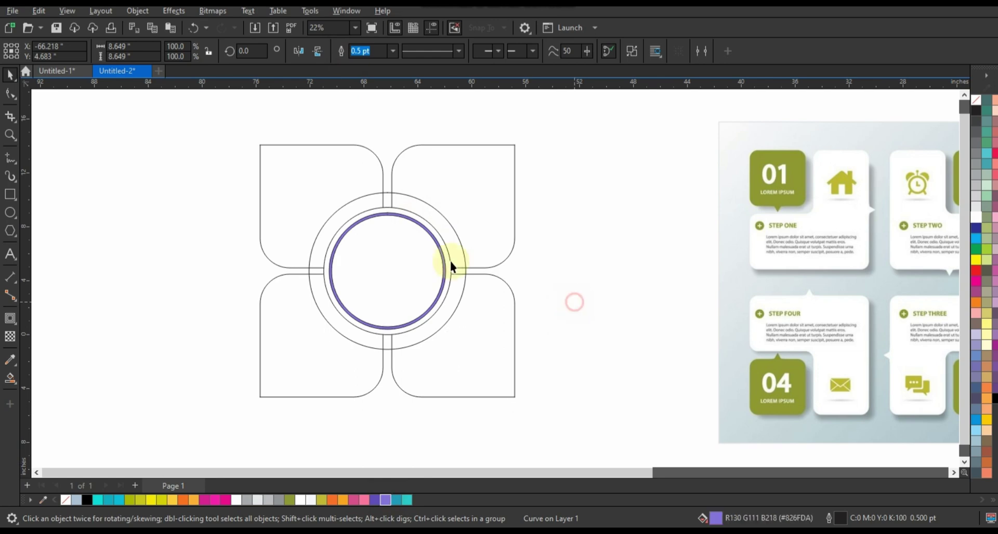
left_click(451, 231)
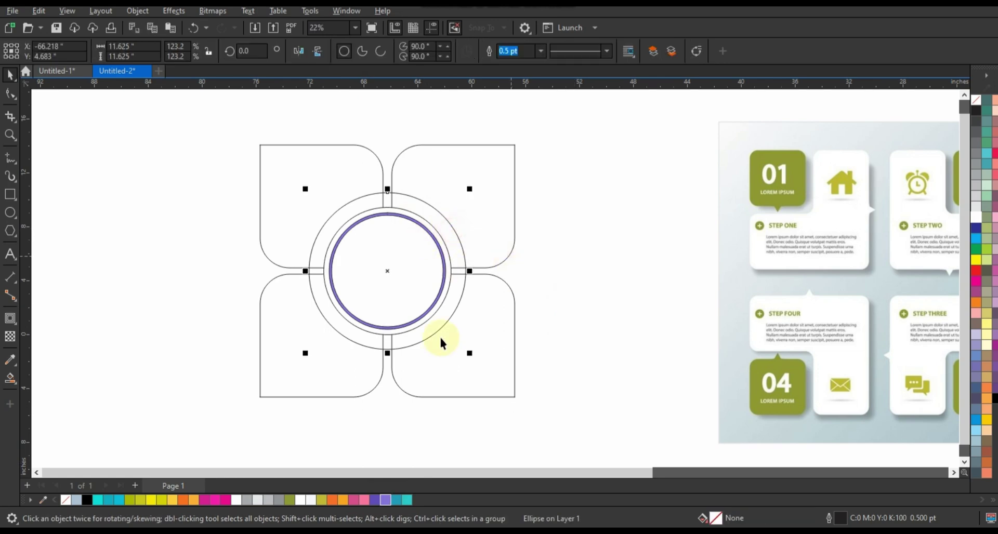
Apply a fountain fill to the upper-right petal, from blue-teal (#259CBA) near the centre to turquoise at its outer corner.
left_click(479, 216)
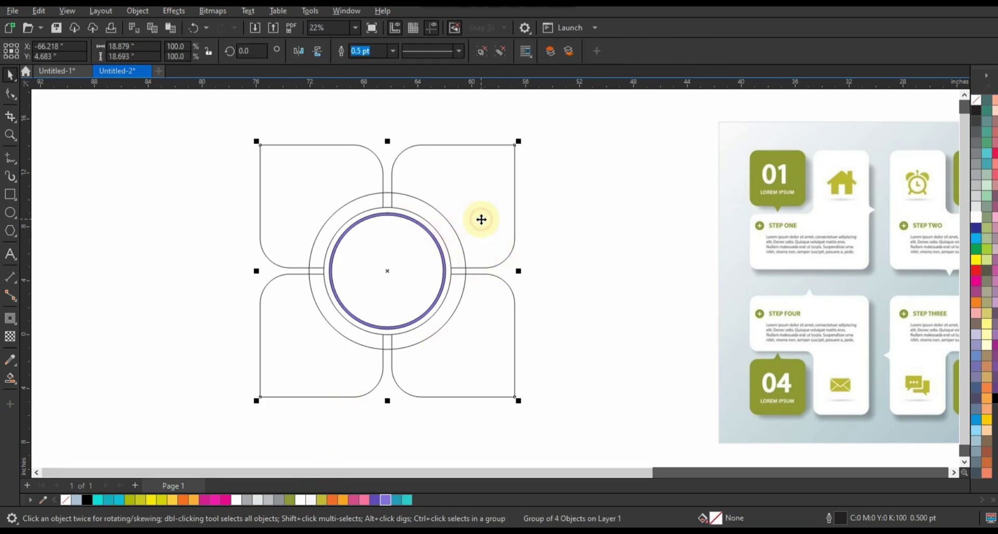
left_click(488, 190, "ctrl")
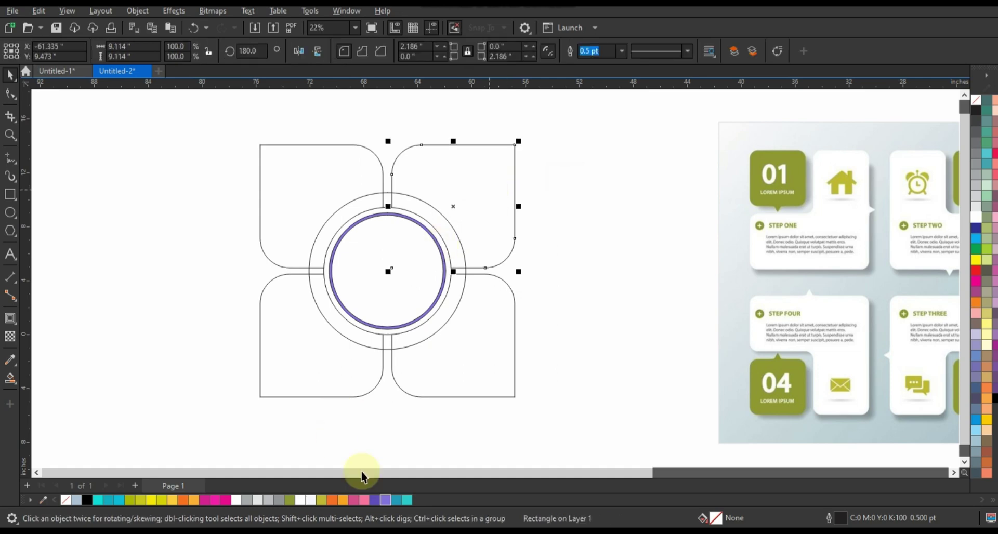
left_click(394, 500)
key("g")
left_click_drag(422, 227, 489, 172)
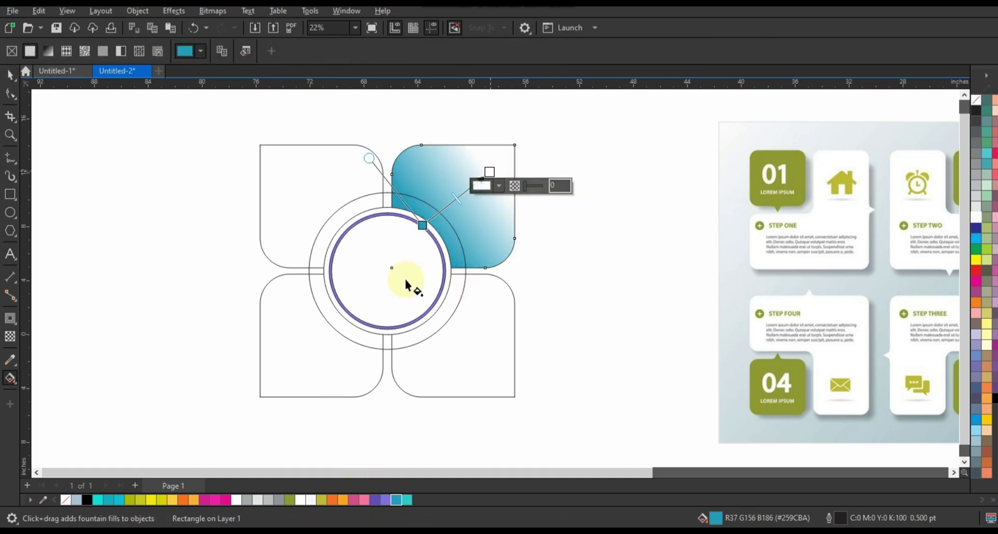
left_click(489, 172)
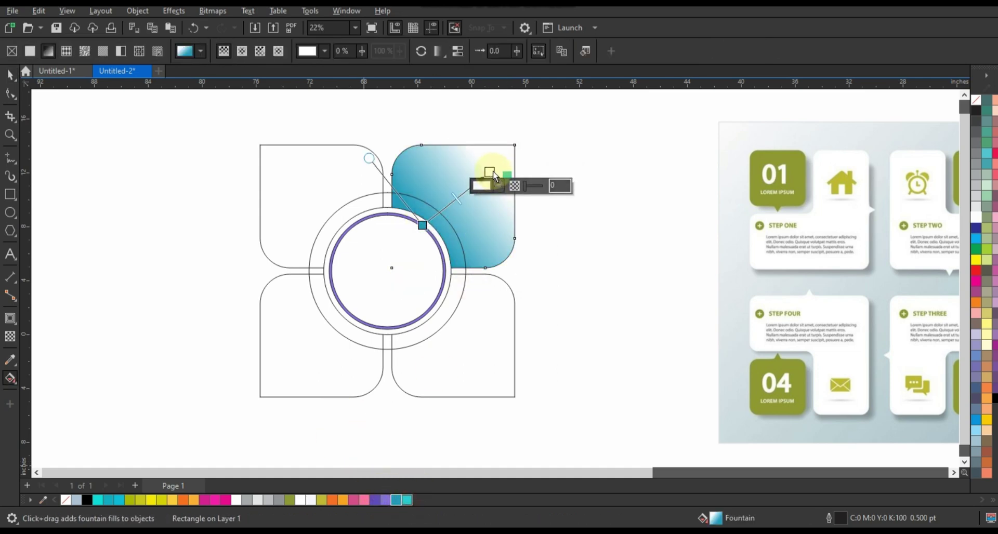
left_click(422, 225)
Apply a fountain fill to the lower-right petal, from deep orange near the centre to yellow-orange at its outer corner.
left_click(472, 357)
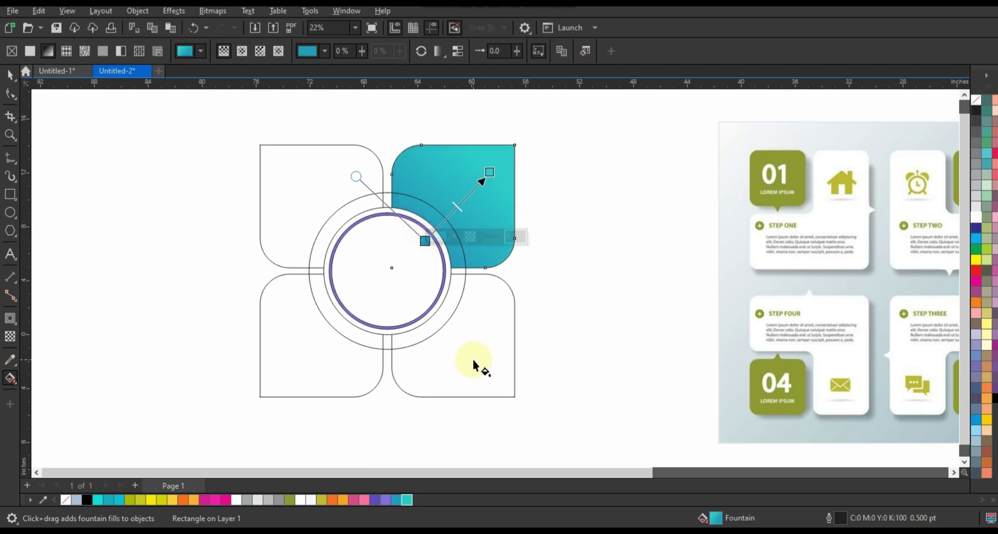
left_click(332, 499)
left_click_drag(426, 299, 472, 364)
left_click_drag(334, 500, 483, 367)
Apply a fountain fill to the lower-left petal, from dark pink near the centre to light pink at its outer corner.
left_click(336, 392)
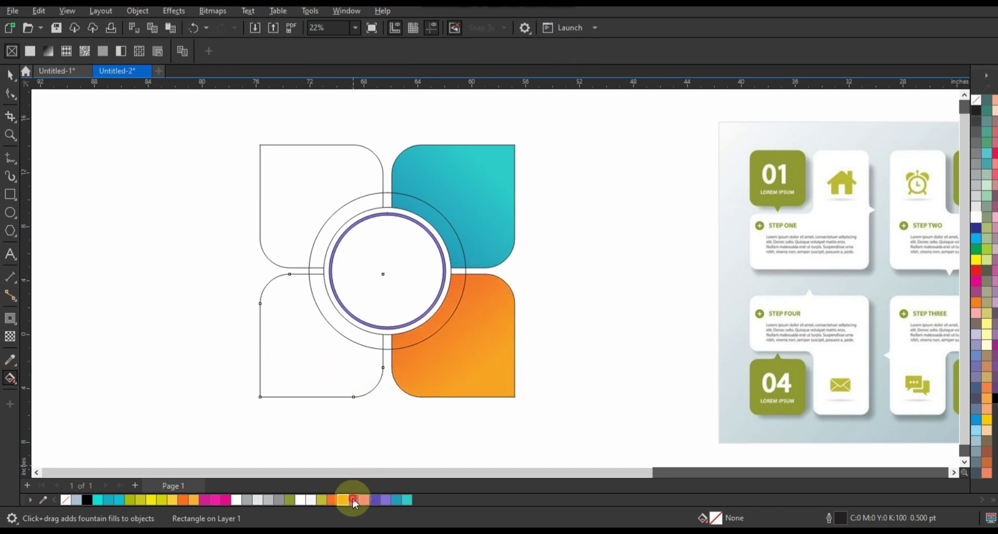
left_click(354, 500)
left_click_drag(370, 301, 299, 373)
left_click_drag(385, 500, 300, 371)
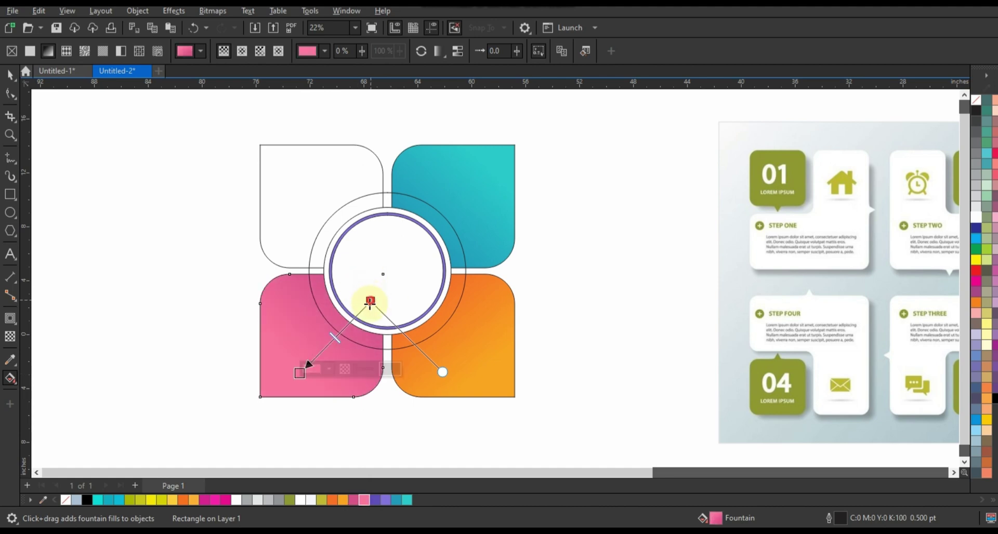
Apply a fountain fill to the upper-left petal, from dark purple near the centre to light purple at its outer corner.
left_click(333, 198)
left_click_drag(375, 500, 296, 175)
left_click_drag(296, 210, 296, 175)
Fill the largest circle with white and give it a uniform transparency of 64.
left_click(10, 74)
left_click(407, 204)
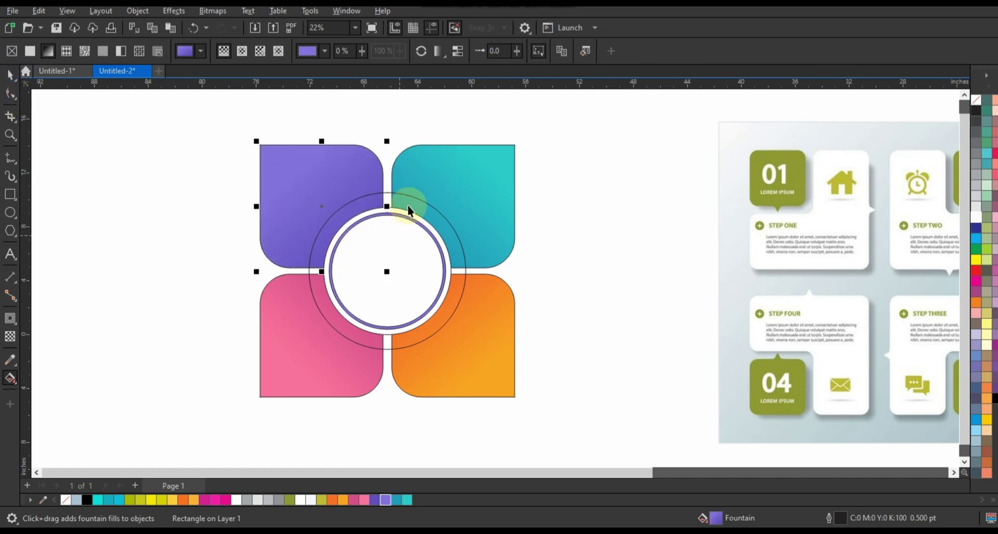
left_click(979, 223)
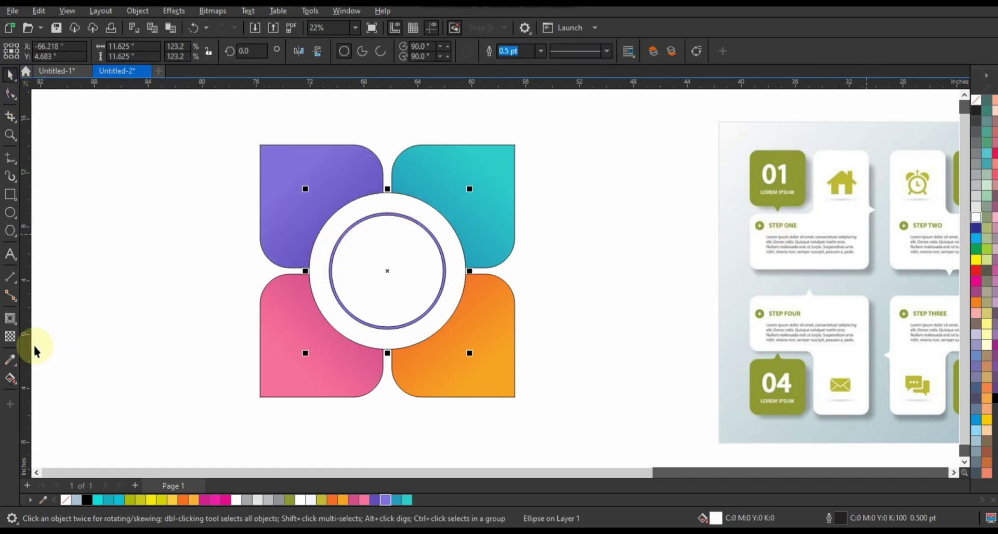
left_click(9, 336)
left_click(382, 366)
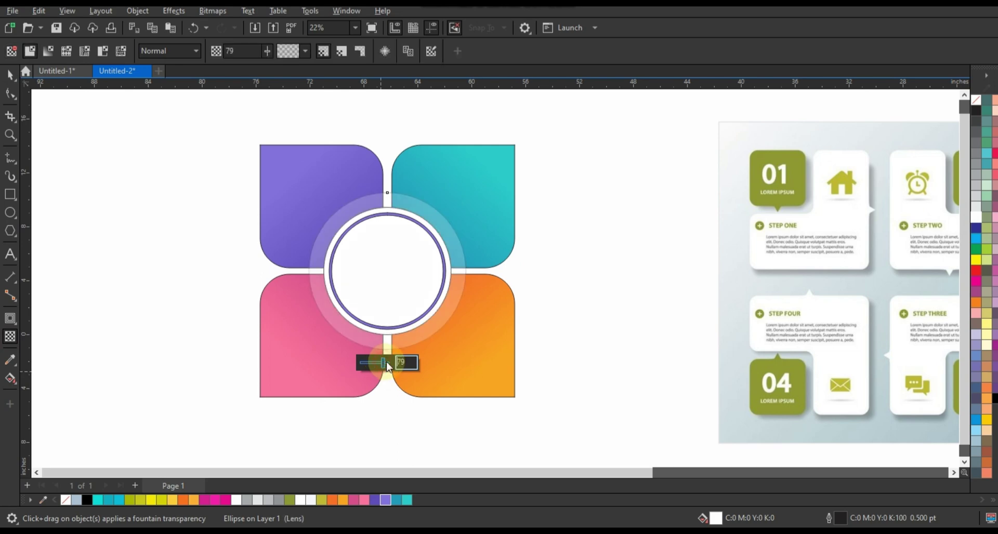
left_click_drag(385, 363, 377, 364)
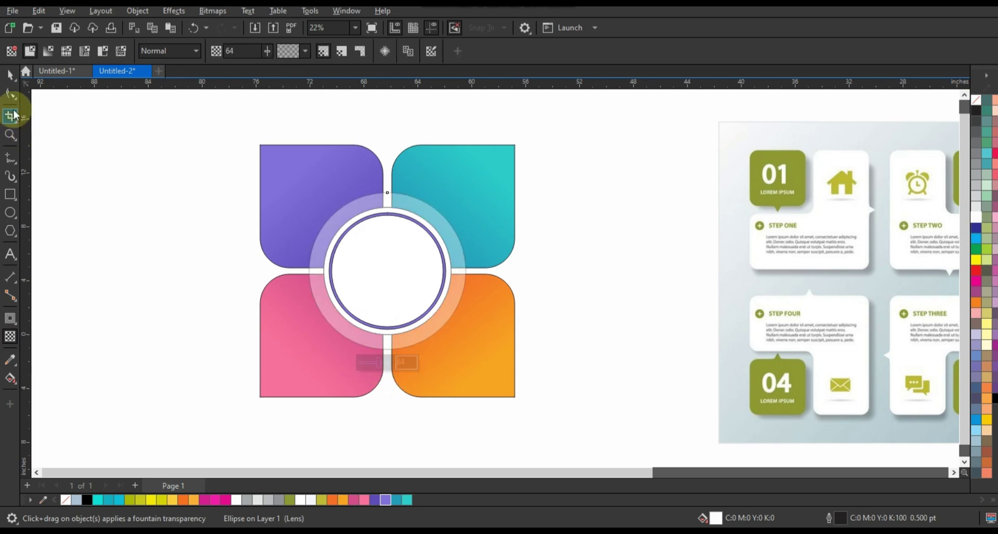
Remove the outlines from all the petals and circles.
left_click_drag(517, 412, 557, 423)
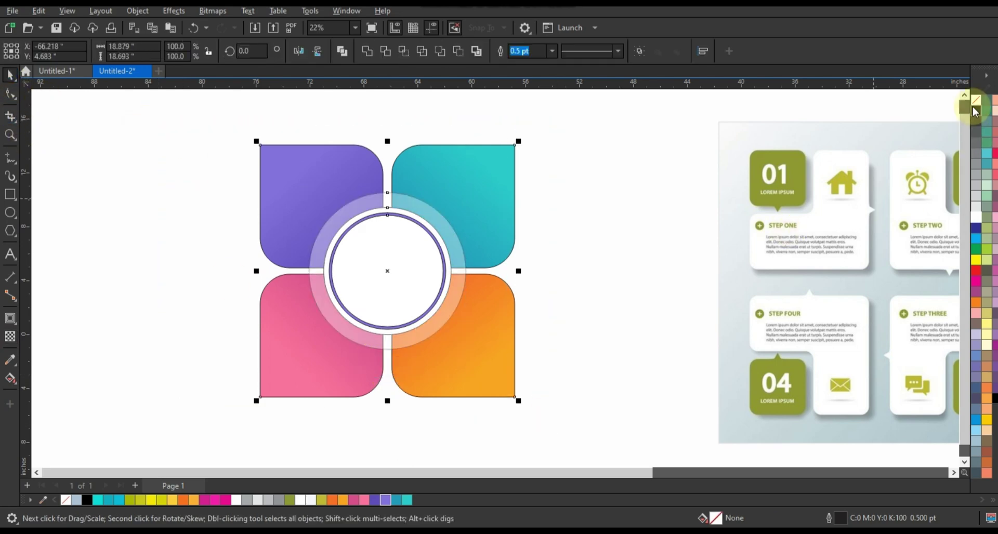
right_click(975, 109)
left_click(598, 229)
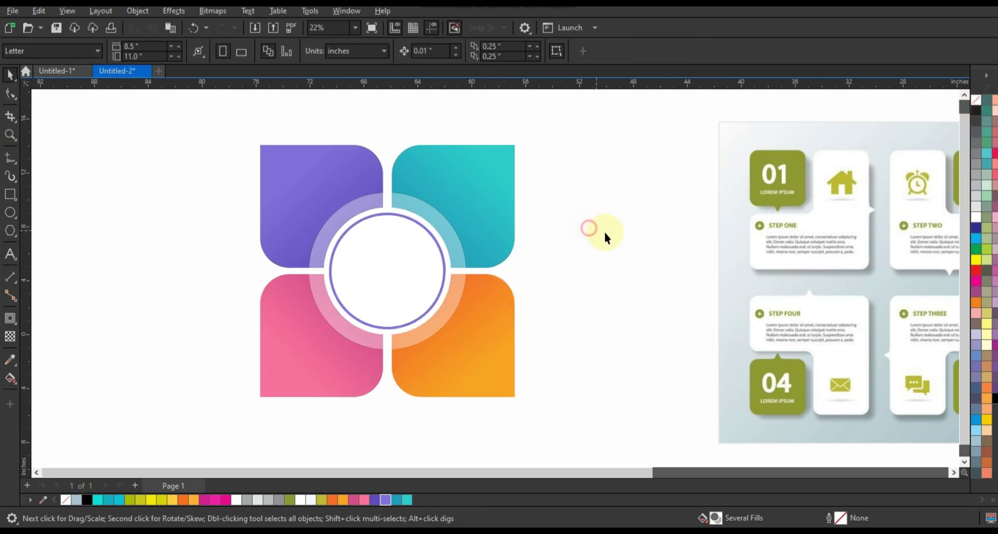
Draw a circle about 3.3 inches across on the purple petal's top edge and add a larger concentric copy about 3.81 inches across.
left_click(9, 213)
left_click_drag(279, 110, 333, 165)
left_click(9, 75)
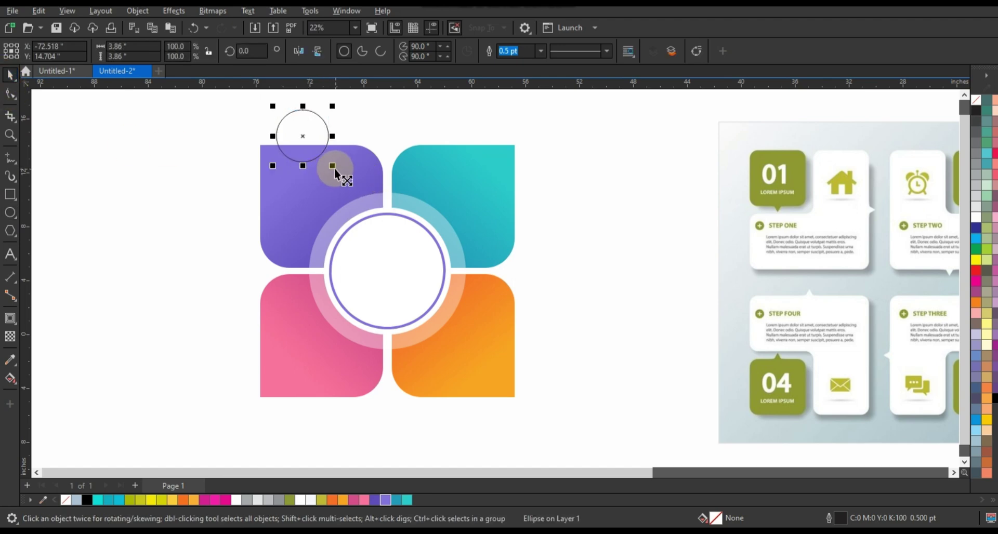
left_click(295, 143)
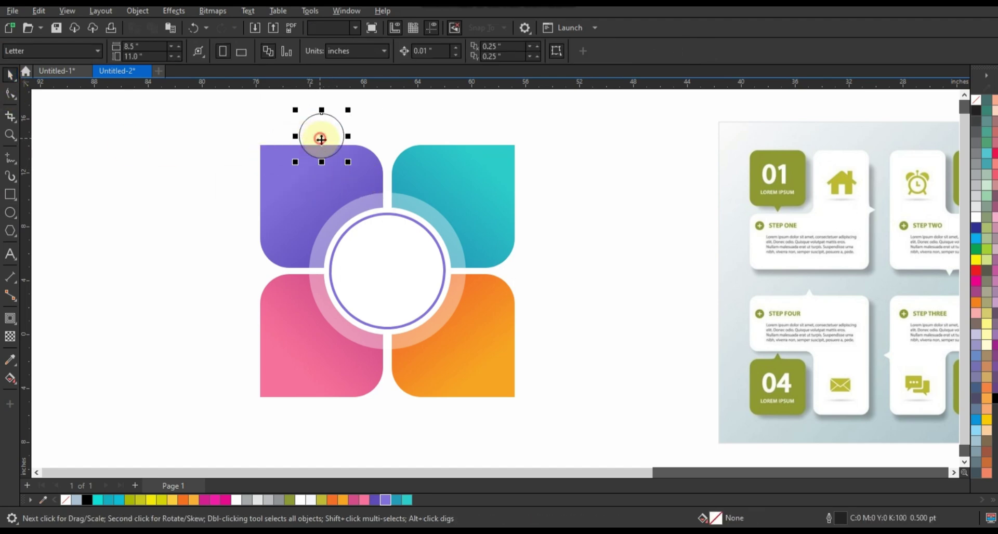
left_click_drag(321, 139, 349, 171)
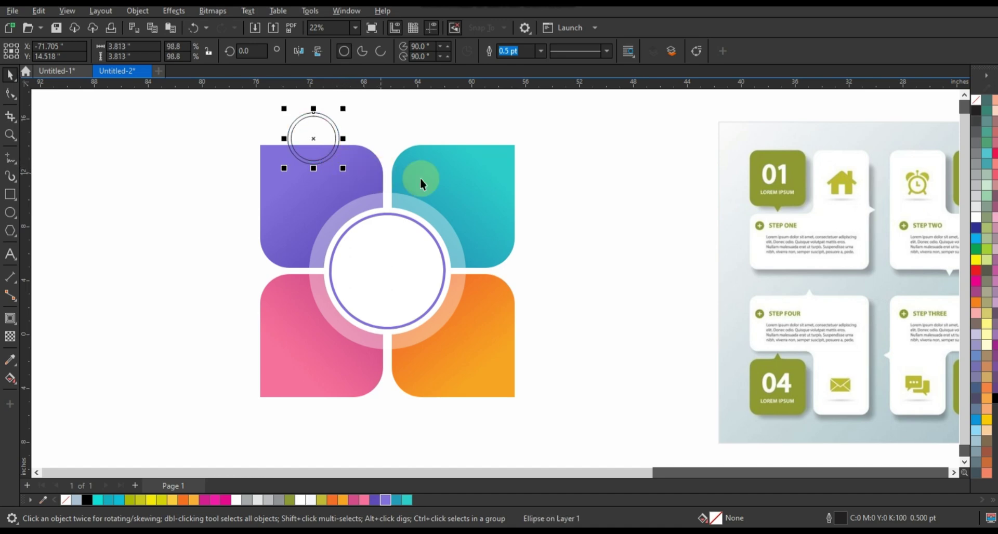
Fill the larger small-badge circle with white and place it behind the 3.3-inch circle.
left_click(976, 219)
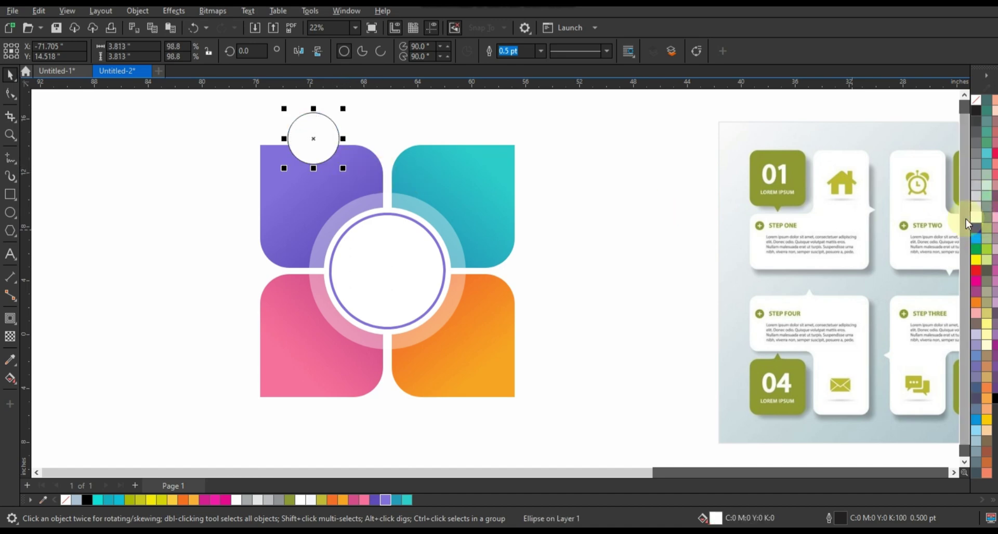
key("ctrl+z")
key("ctrl+z")
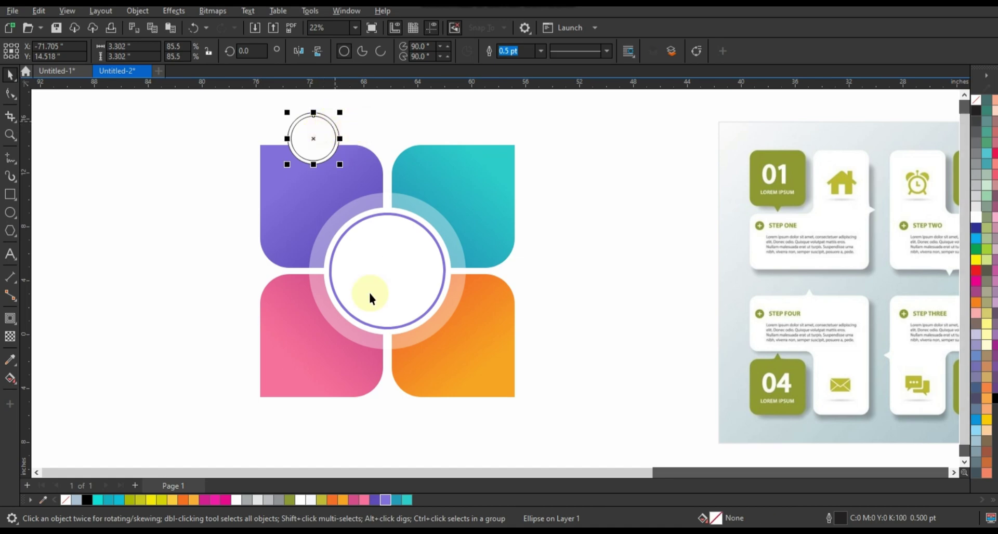
Copy the purple petal's fill to the inner badge circle and remove the outlines from both badge circles.
key("ctrl+shift+a")
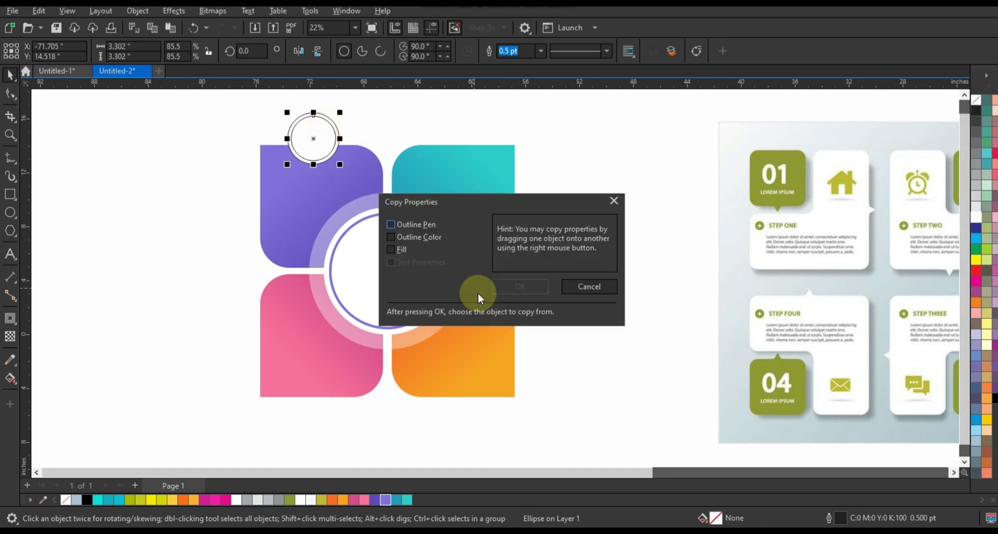
left_click(408, 253)
left_click(522, 287)
left_click(318, 183)
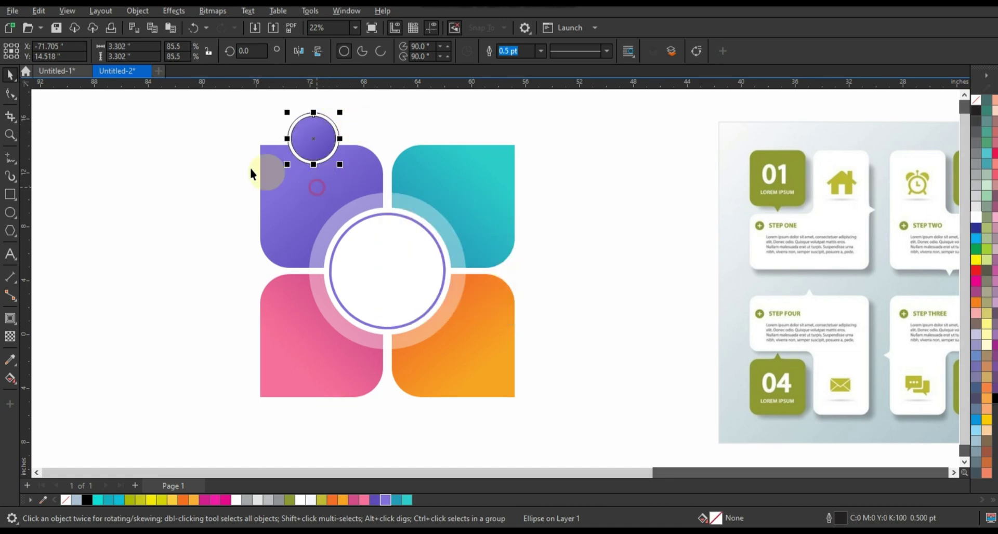
left_click_drag(223, 109, 358, 180)
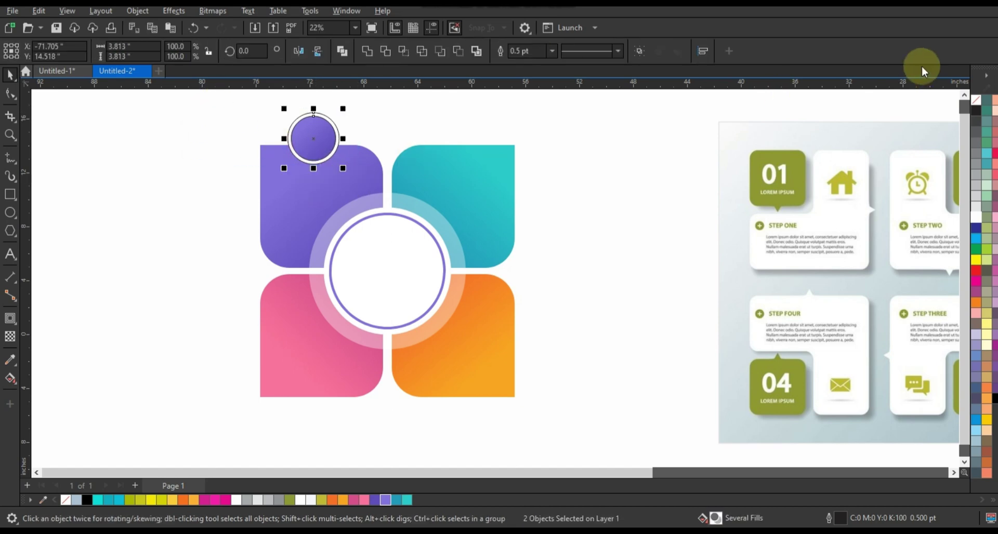
right_click(977, 105)
left_click(969, 104)
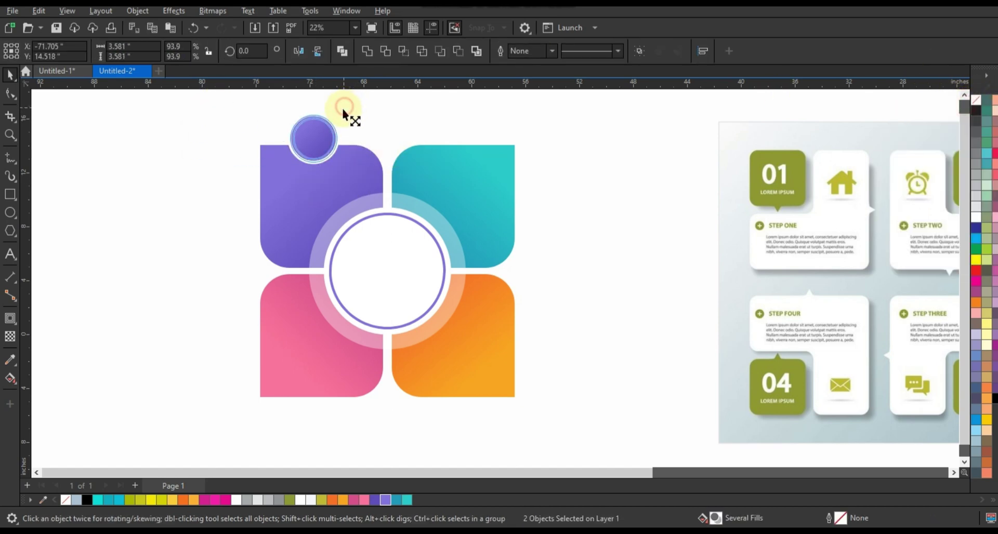
Shrink the badge circles to about 3.49 inches across and copy them to the outer edges of the other three petals.
left_click_drag(342, 108, 463, 145)
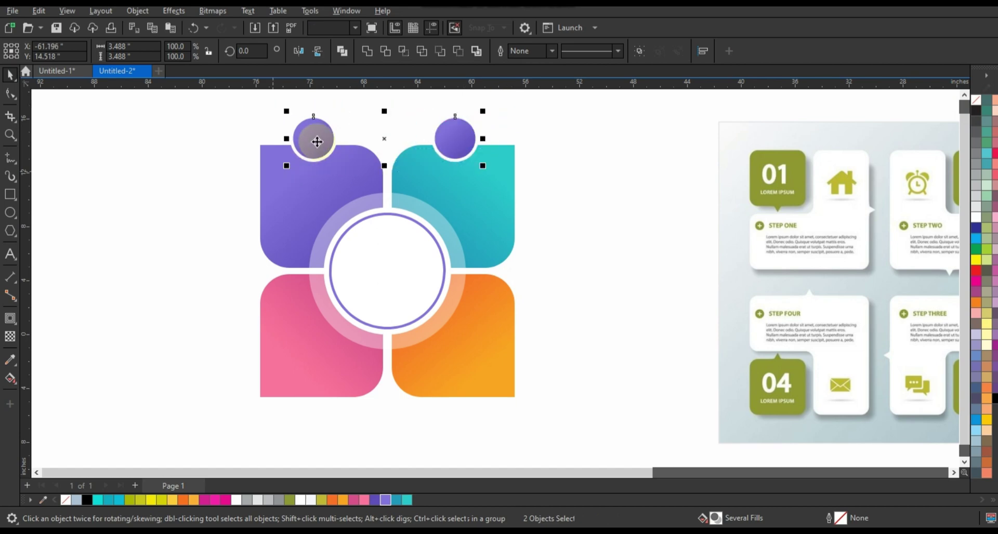
left_click_drag(314, 138, 338, 398)
Copy the teal petal's fill to the inner badge circle on its top edge.
left_click(476, 176)
key("ctrl+shift+a")
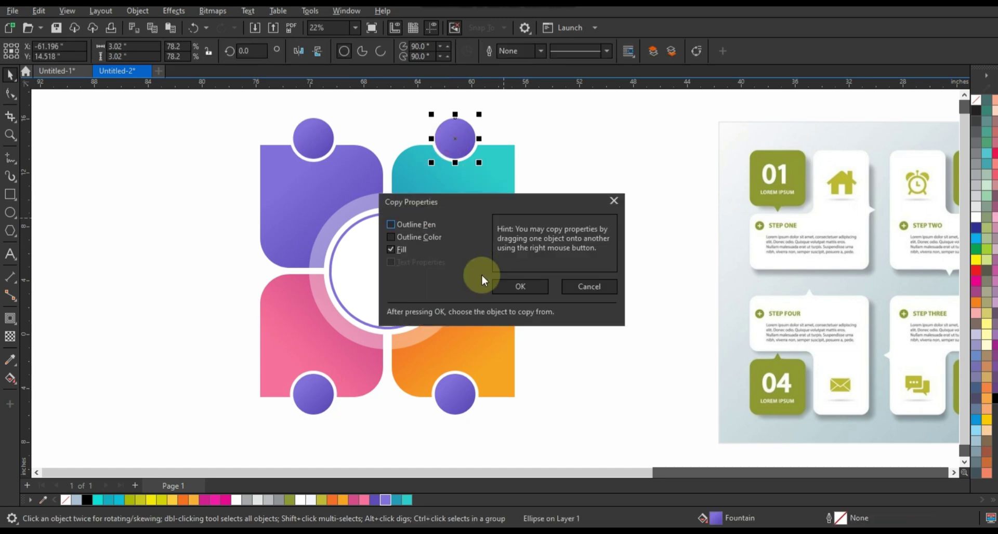
left_click(517, 285)
left_click(492, 218)
Copy the orange petal's fill to the inner badge circle on its bottom edge.
left_click(457, 394)
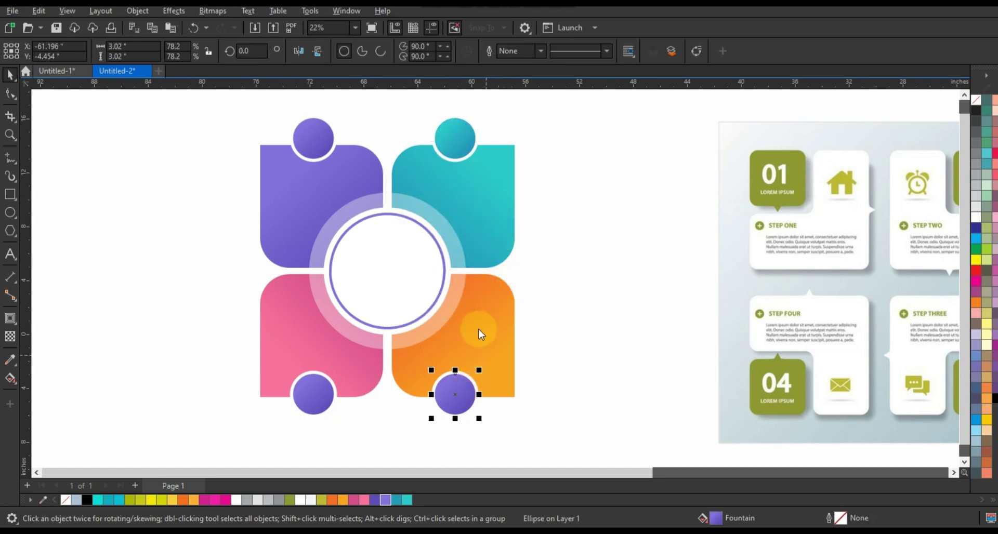
key("ctrl+shift+a")
left_click(520, 286)
left_click(476, 343)
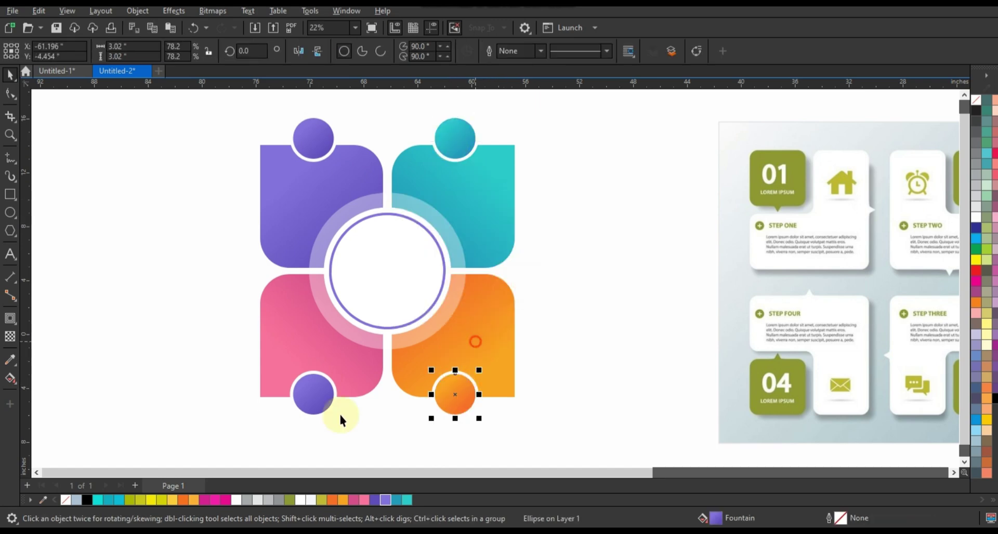
Copy the pink petal's fill to the inner badge circle on its bottom edge.
key("ctrl+shift+a")
left_click(494, 289)
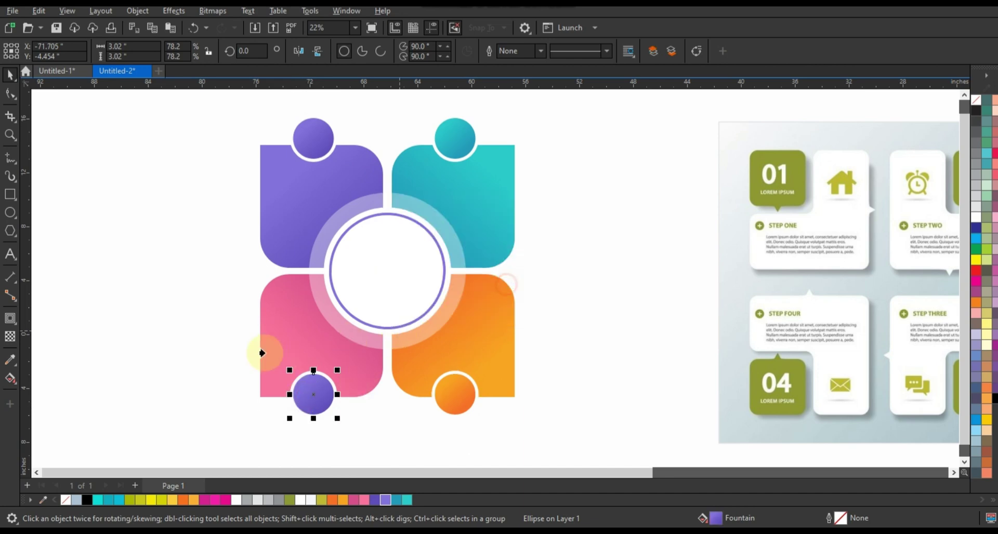
left_click(276, 341)
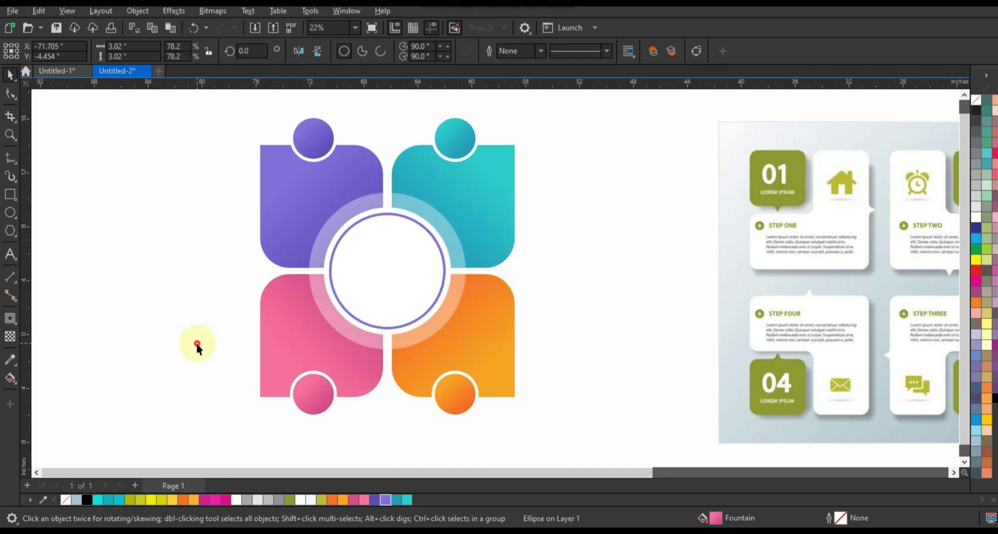
Position the SWOT infographic reference image over the finished petal design.
left_click_drag(161, 355, 575, 430)
left_click(576, 430)
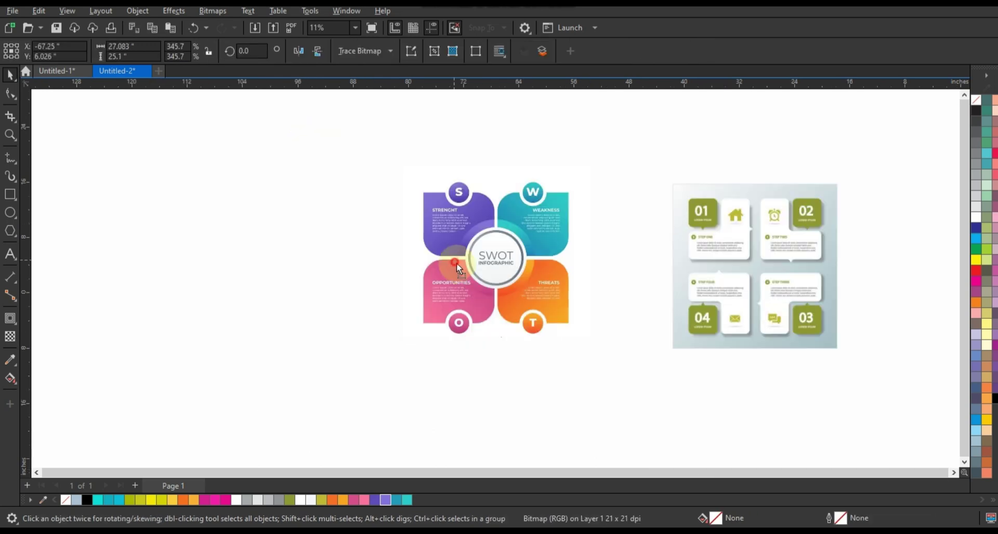
left_click(457, 263)
Examine both infographics side by side in a full-screen preview.
left_click_drag(289, 151, 884, 380)
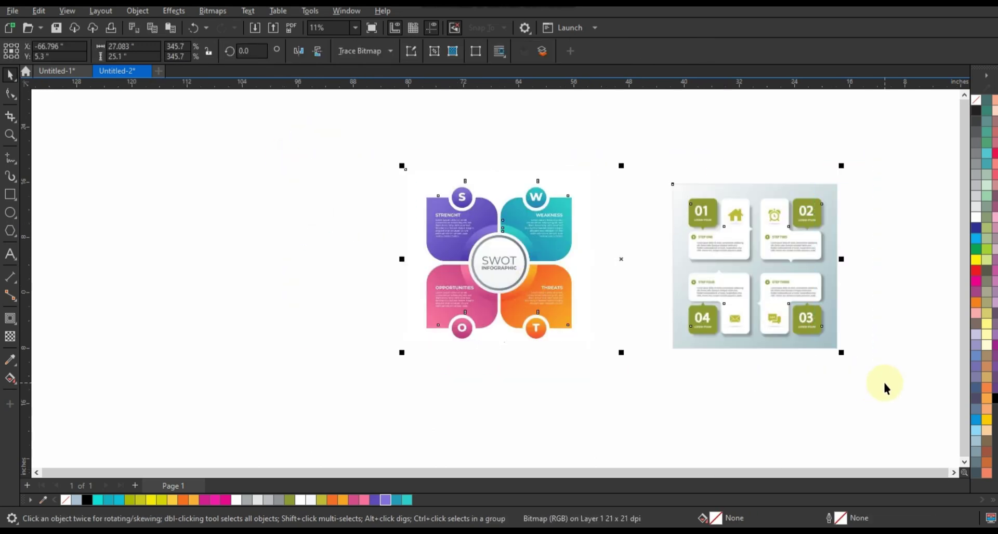
key("shift+F2")
left_click(967, 365)
key("F9")
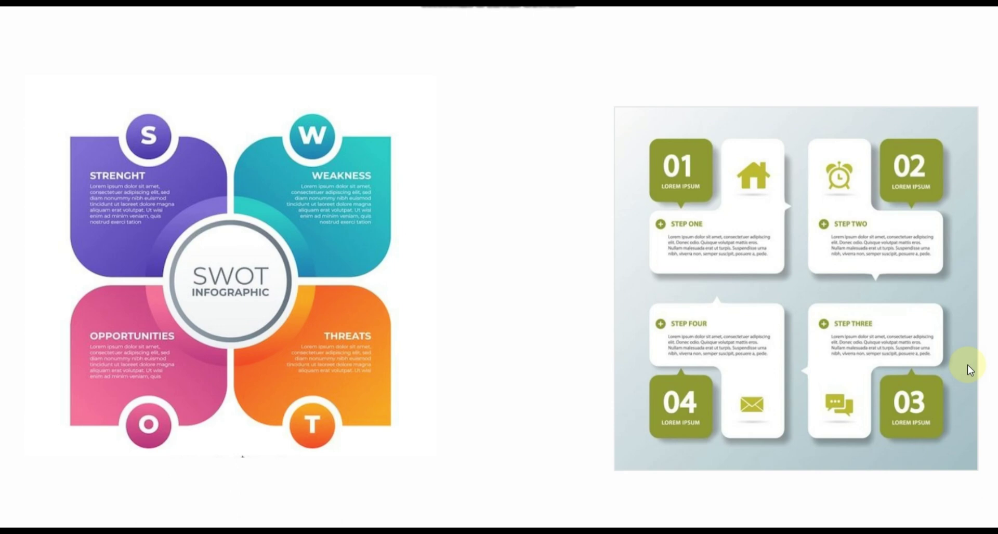
left_click(967, 365)
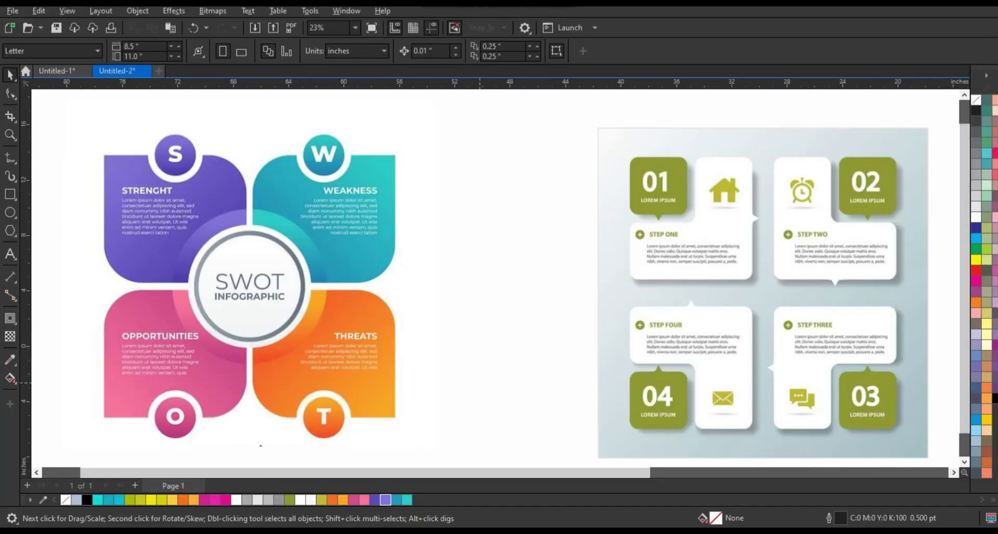